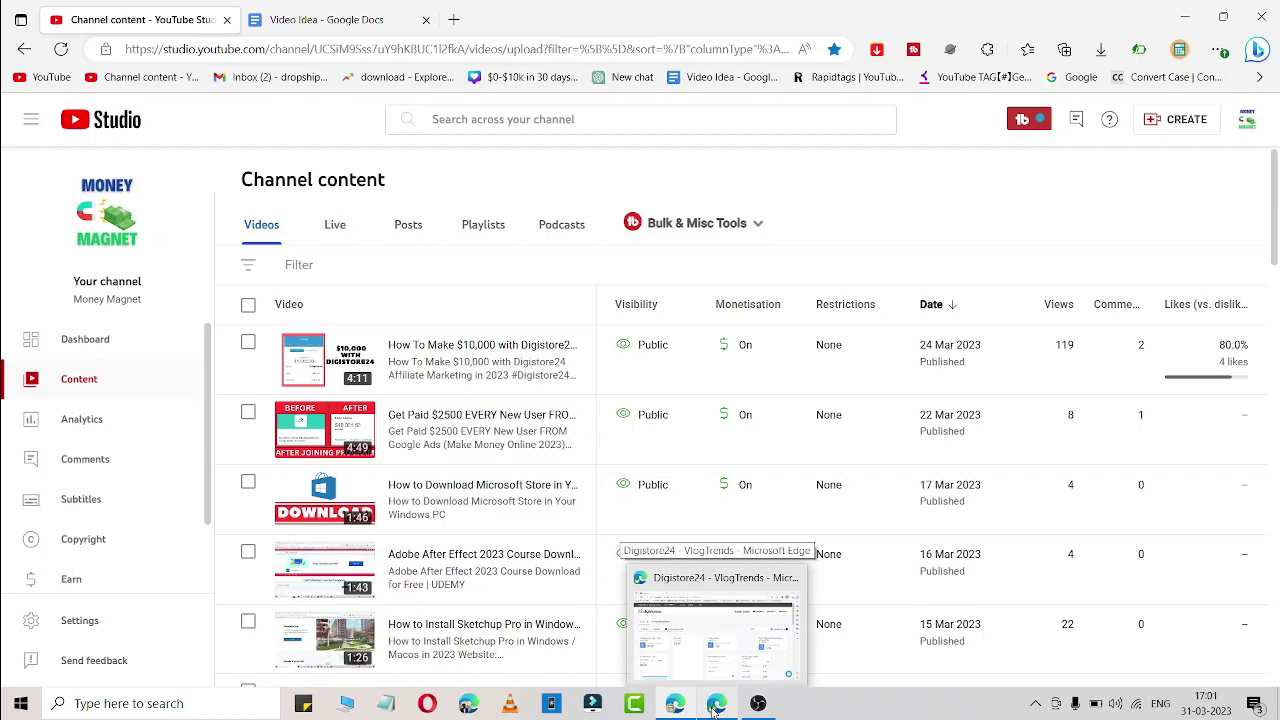
- Switch from YouTube Studio to the Digistore24 marketplace window via its taskbar preview
left_click(715, 708)
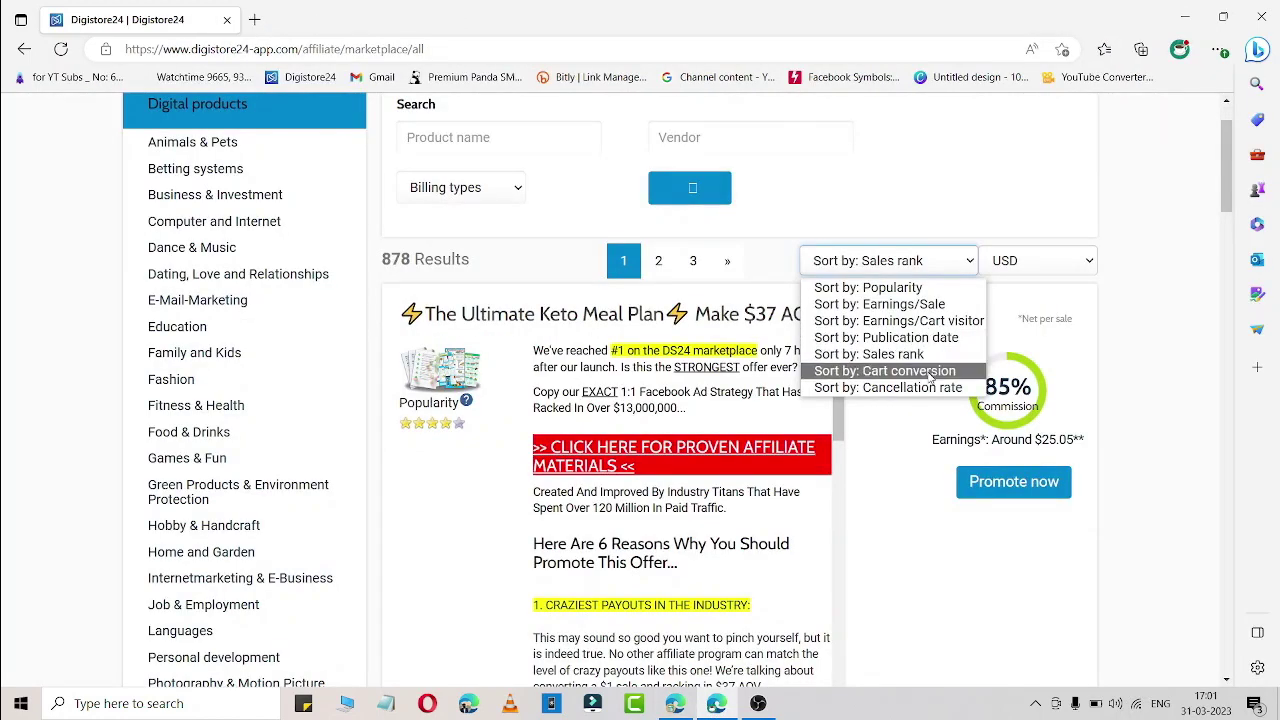
- Sort the 878 Digistore24 products by cart conversion and browse the listings, FLUXACTIVE topping at 79%
left_click(930, 372)
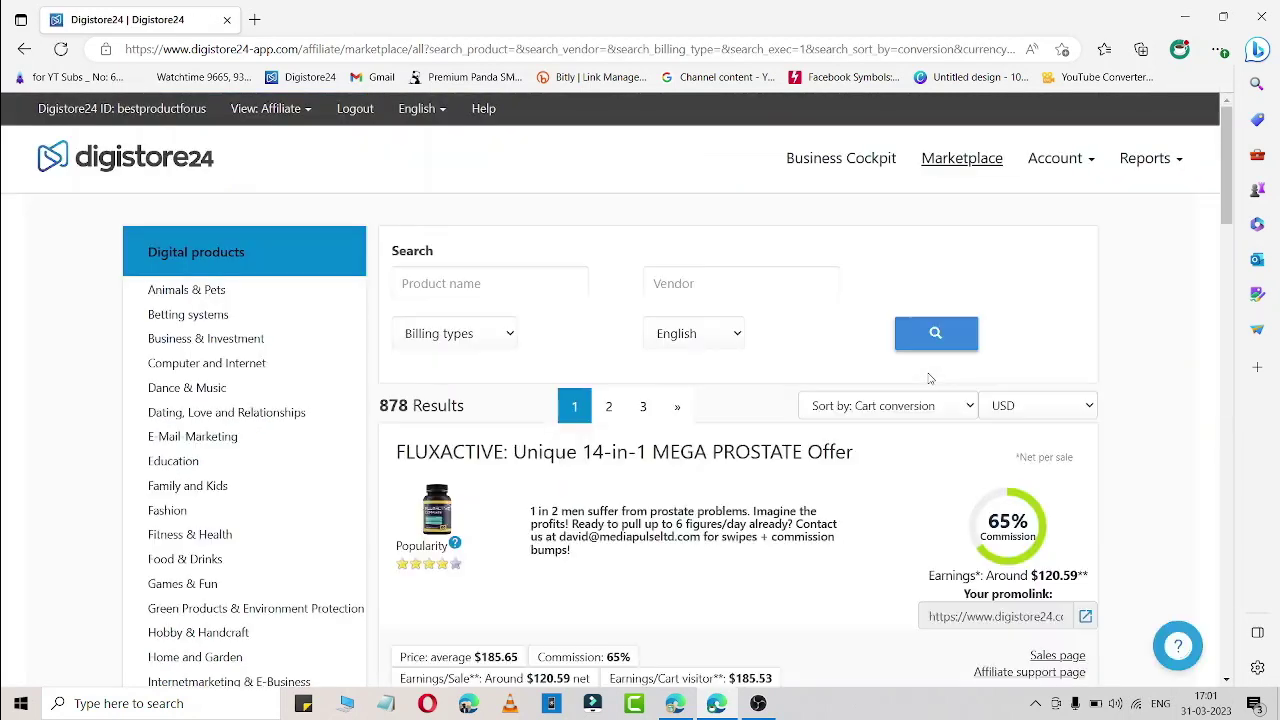
scroll(900, 390, "down", 2)
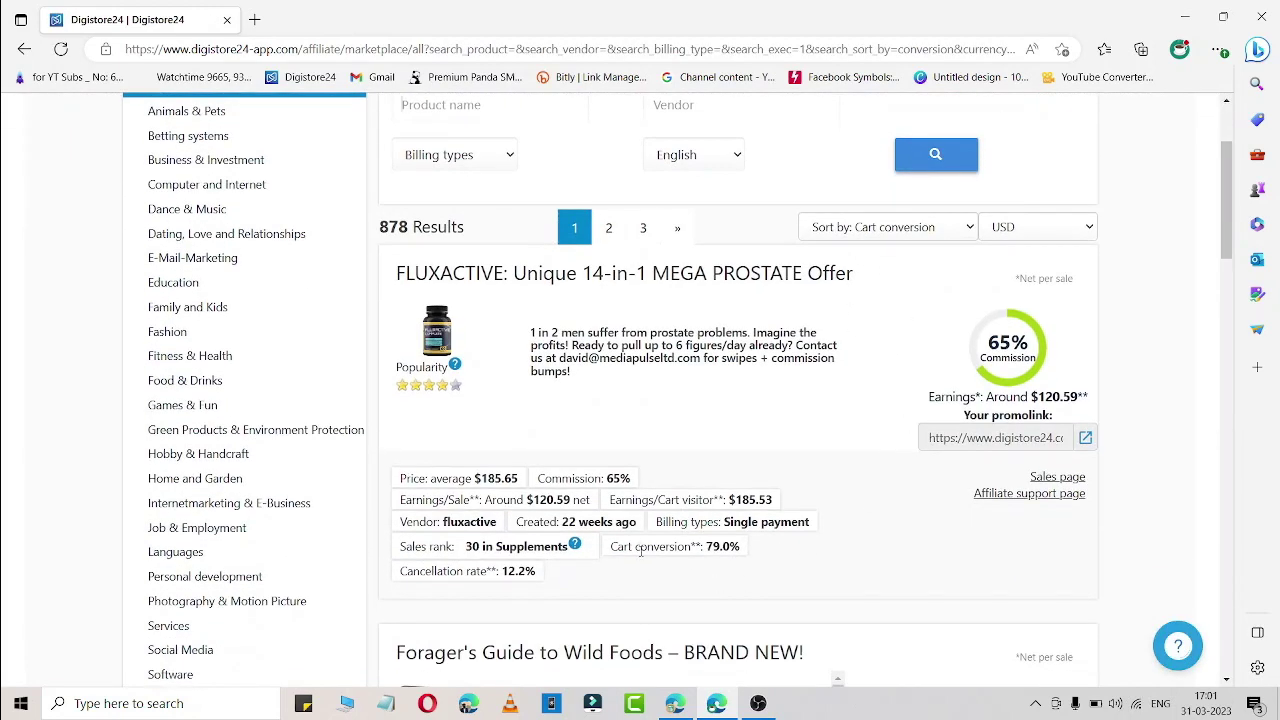
left_click_drag(678, 552, 729, 570)
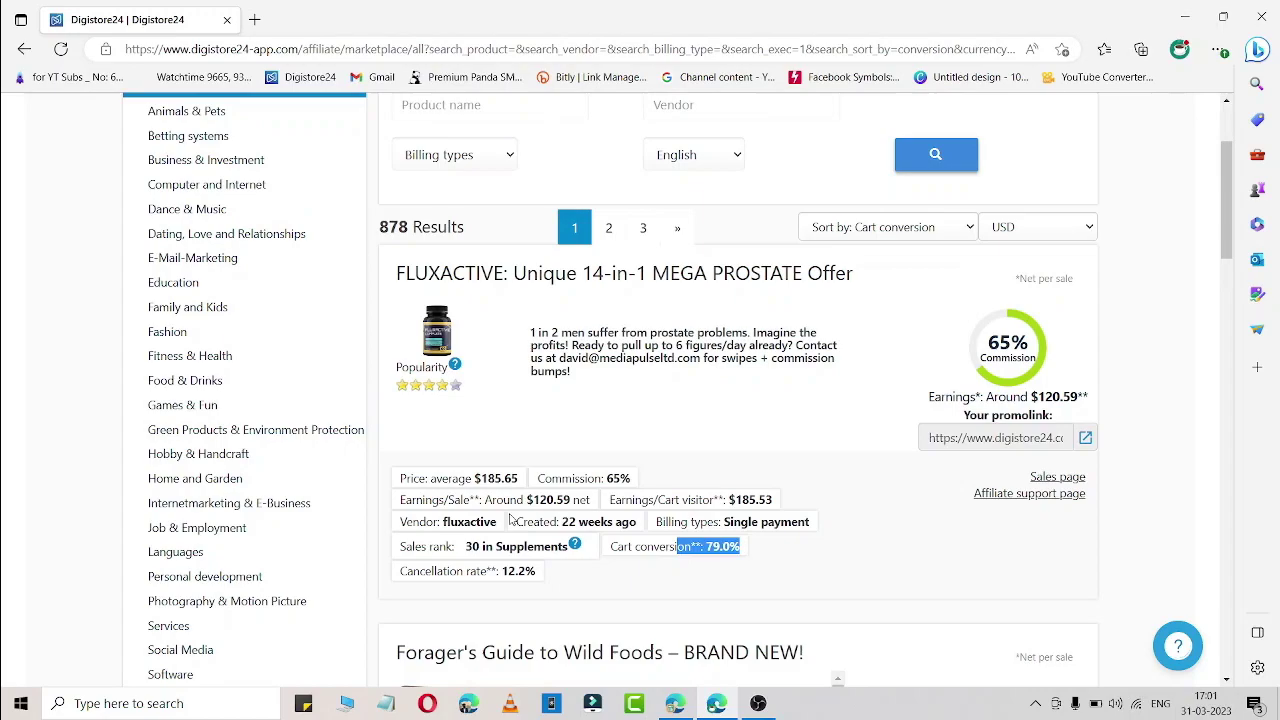
scroll(700, 540, "down", 2)
scroll(600, 500, "down", 3)
scroll(640, 485, "down", 1)
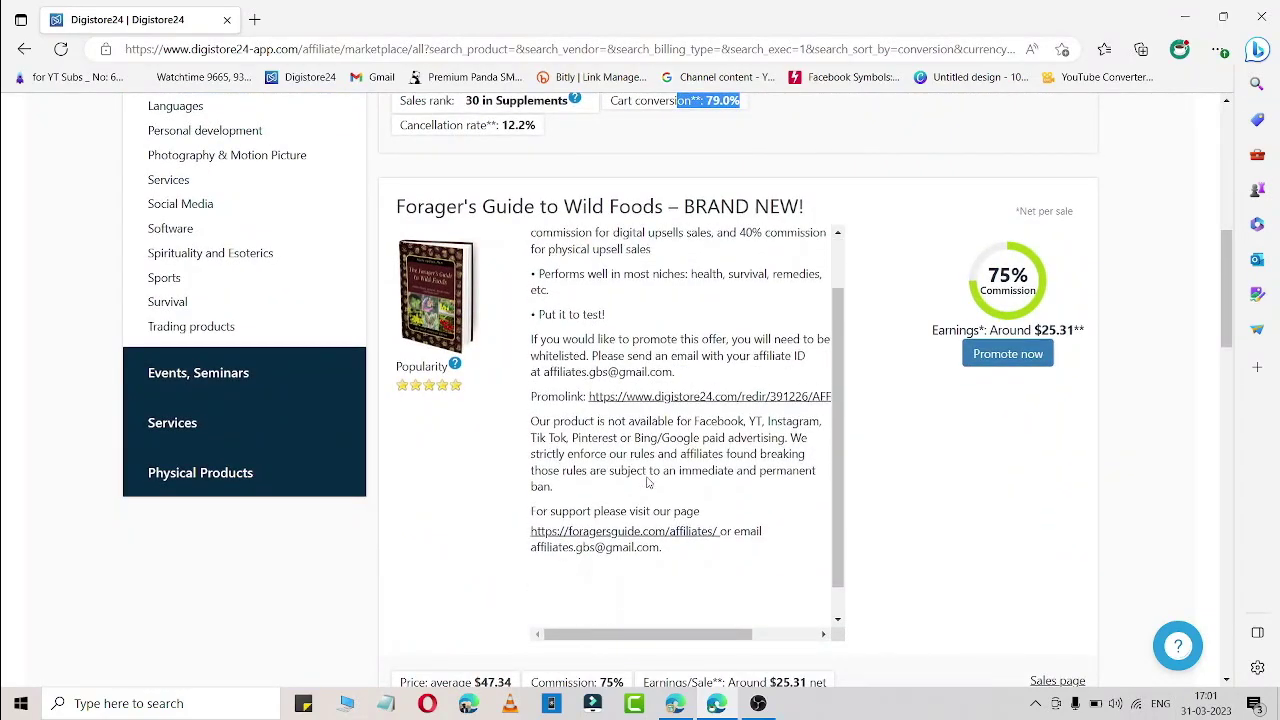
scroll(640, 485, "down", 1)
scroll(891, 443, "down", 1)
scroll(860, 410, "down", 1)
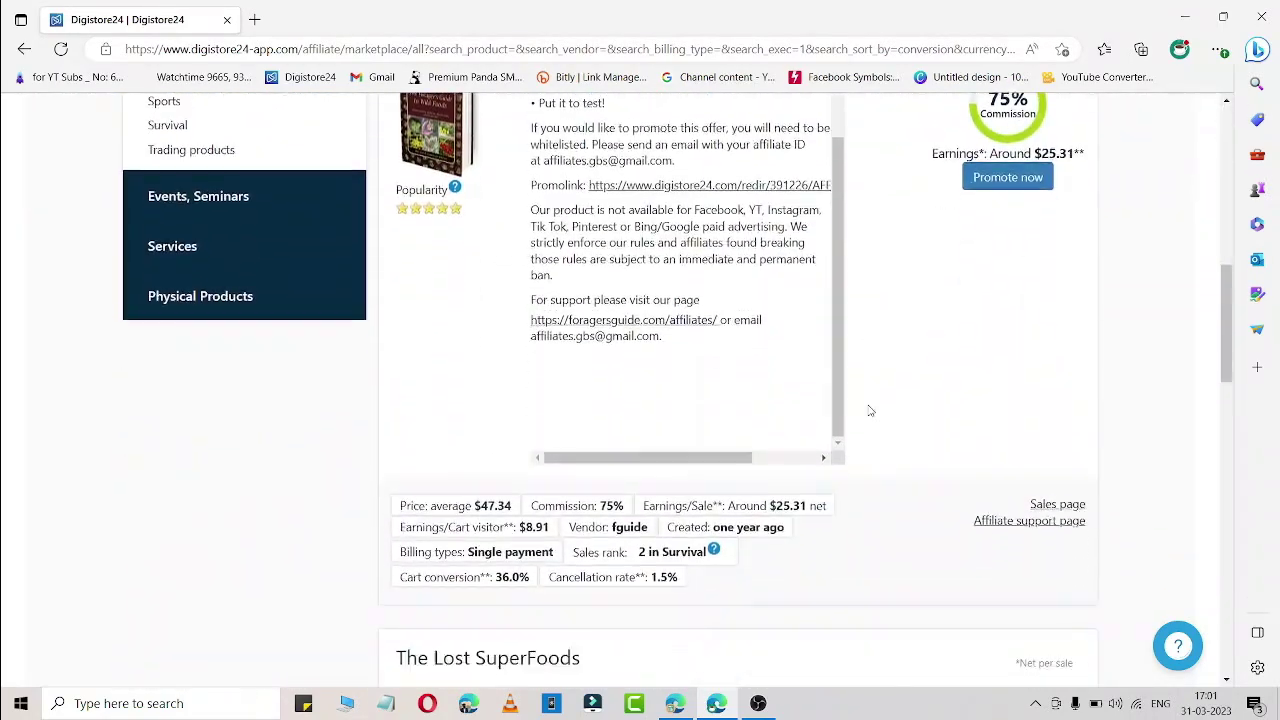
scroll(866, 414, "down", 4)
scroll(866, 418, "down", 1)
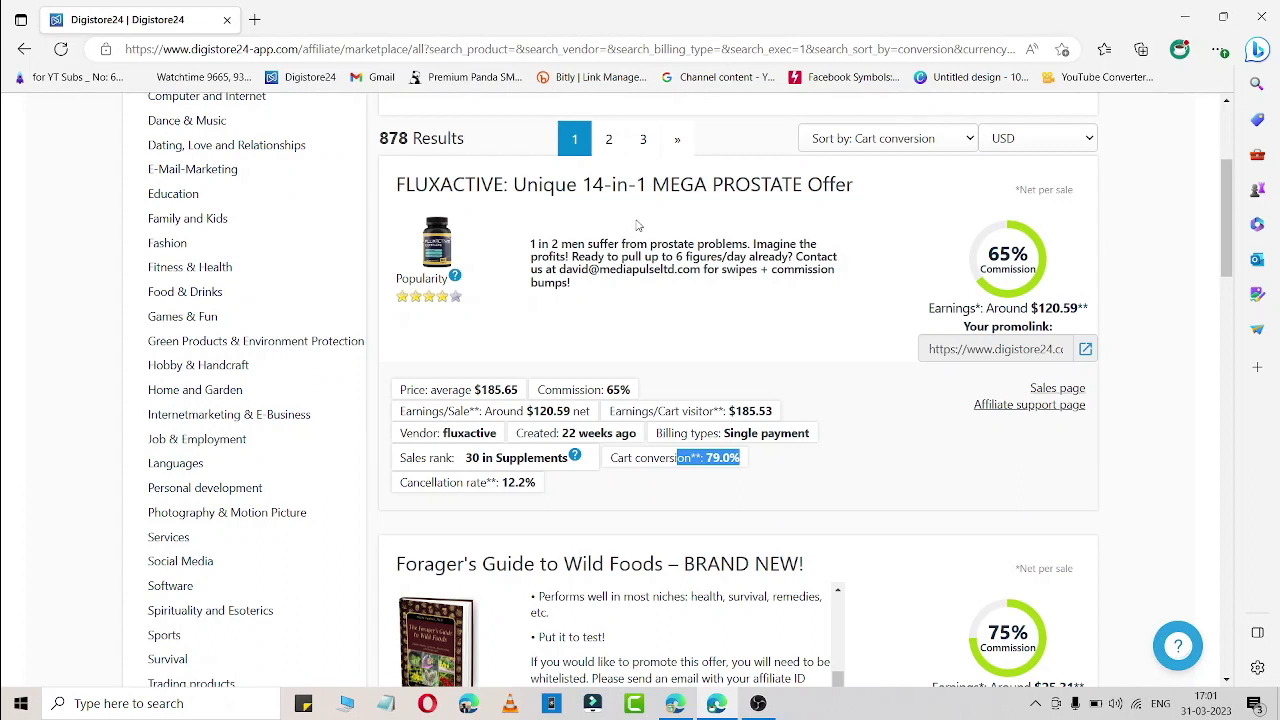
- Select the word FLUXACTIVE in the top offer's title
double_click(443, 187)
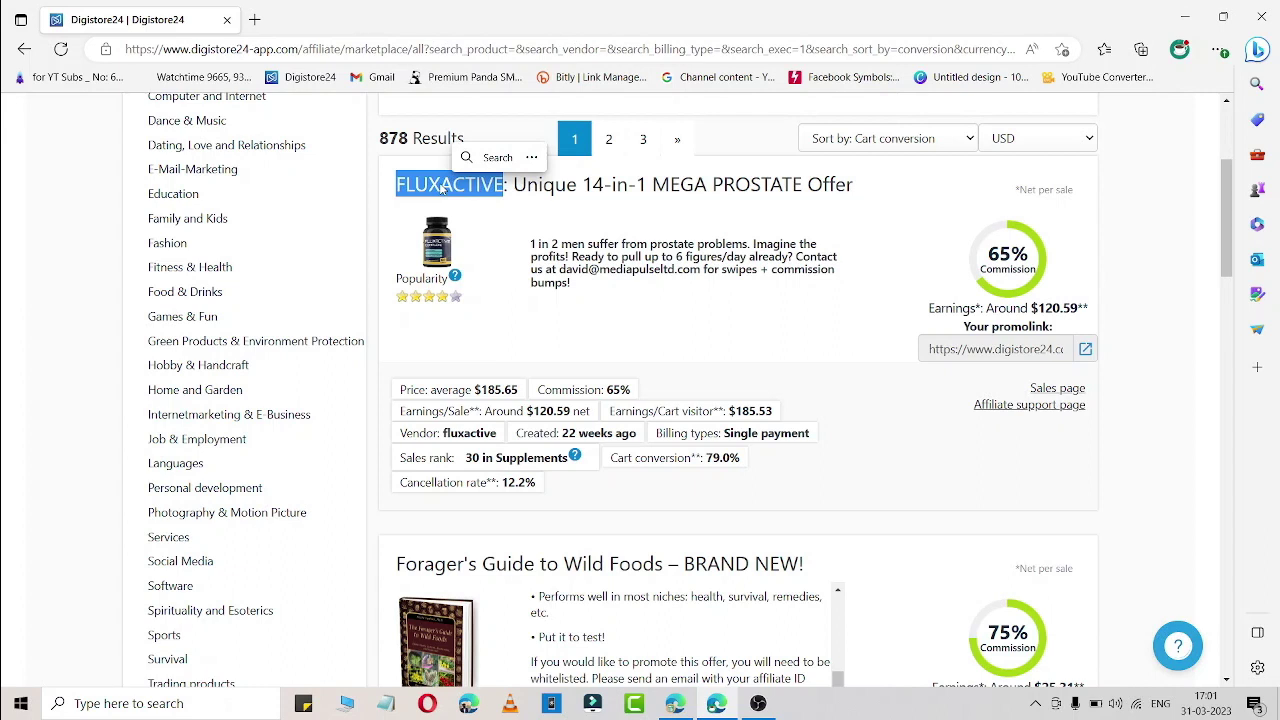
left_click(398, 185)
left_click_drag(398, 185, 578, 186)
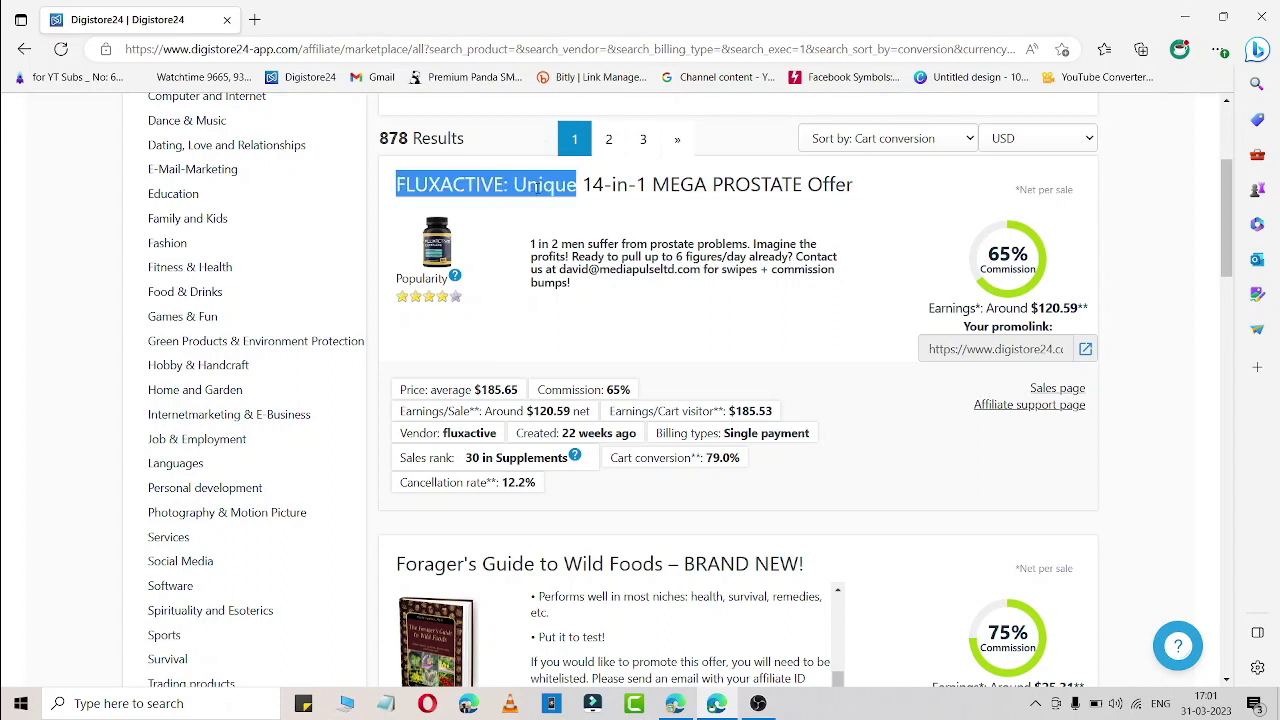
left_click(487, 190)
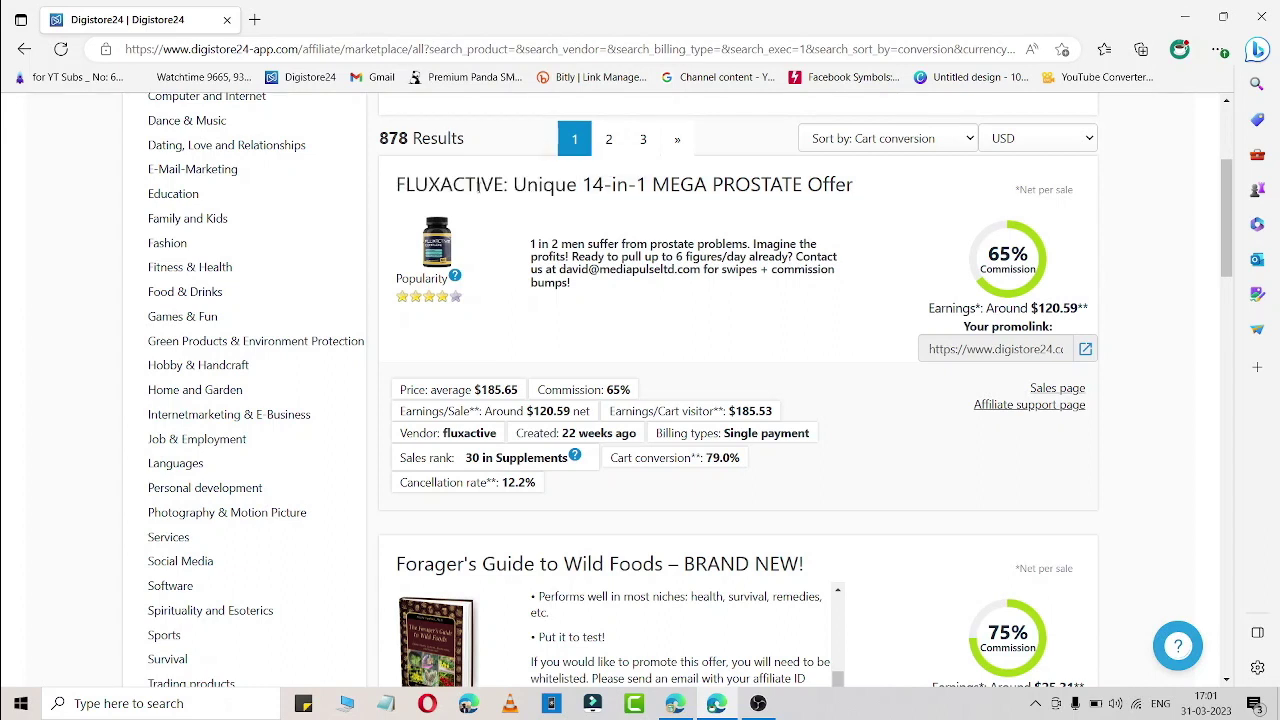
double_click(477, 186)
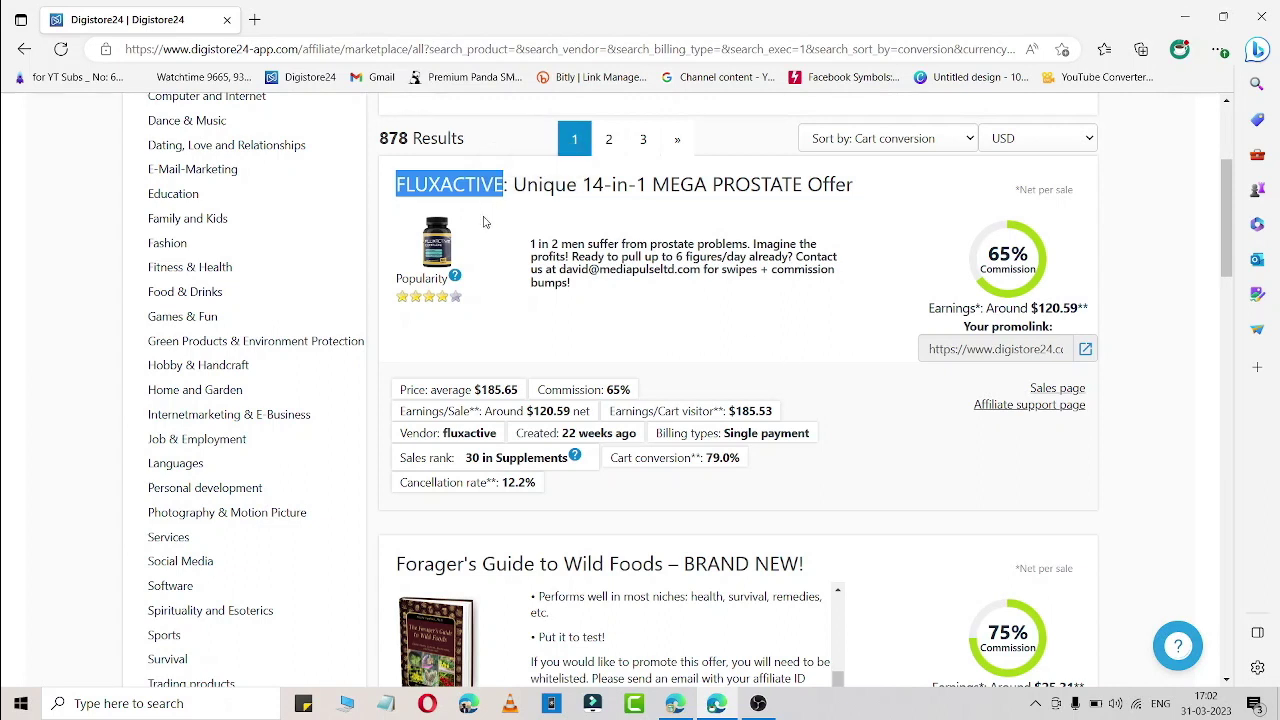
- Search Bing for 'google site' in a new tab, then return to the Digistore24 tab
left_click(258, 19)
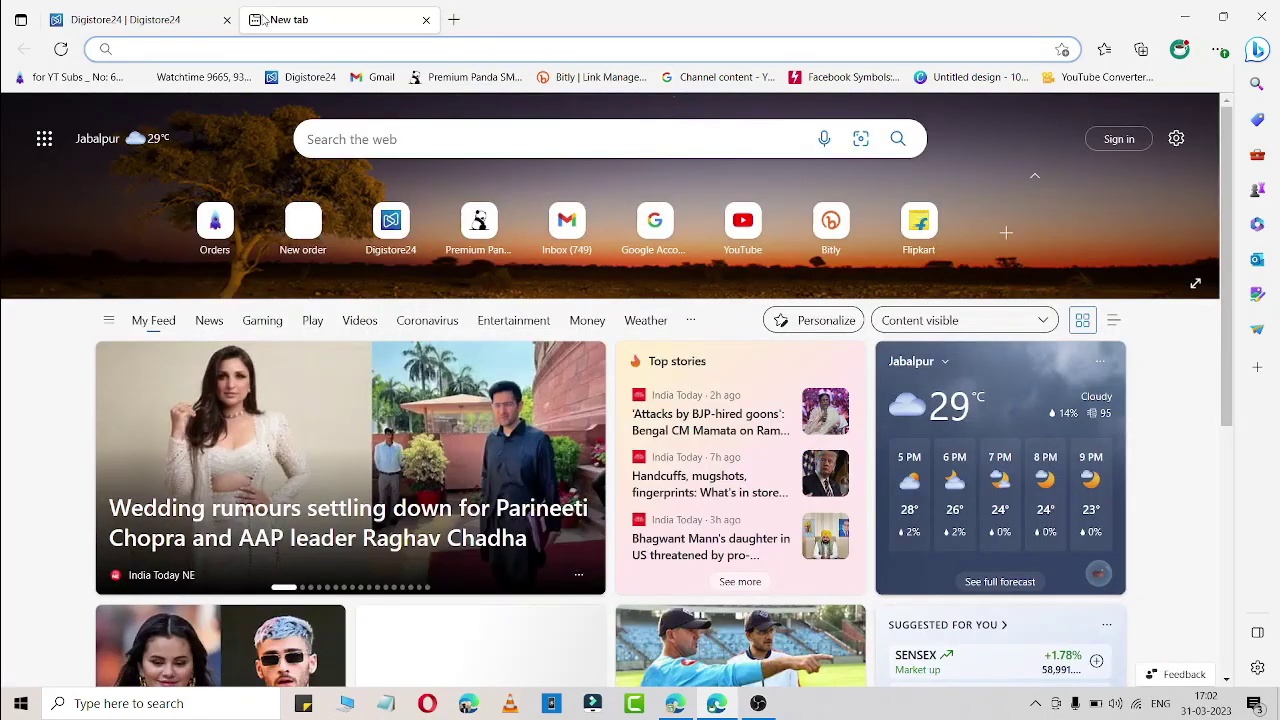
type("google")
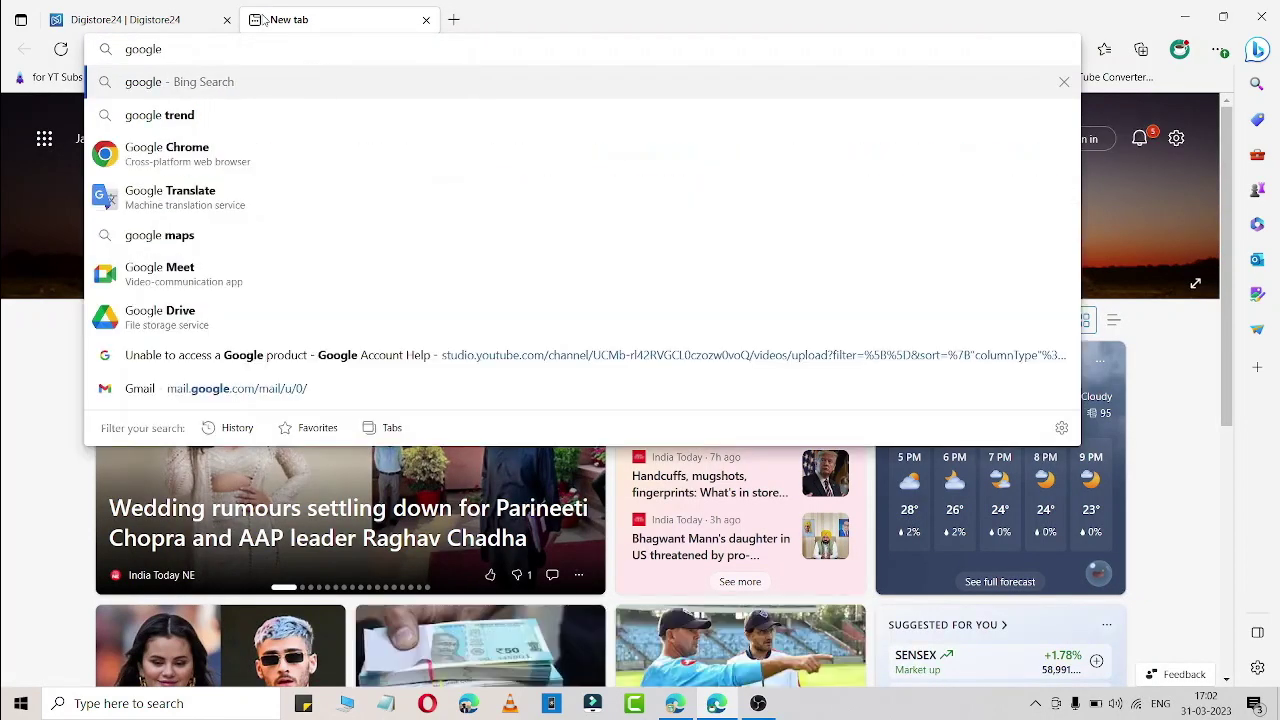
type(" site")
key("Return")
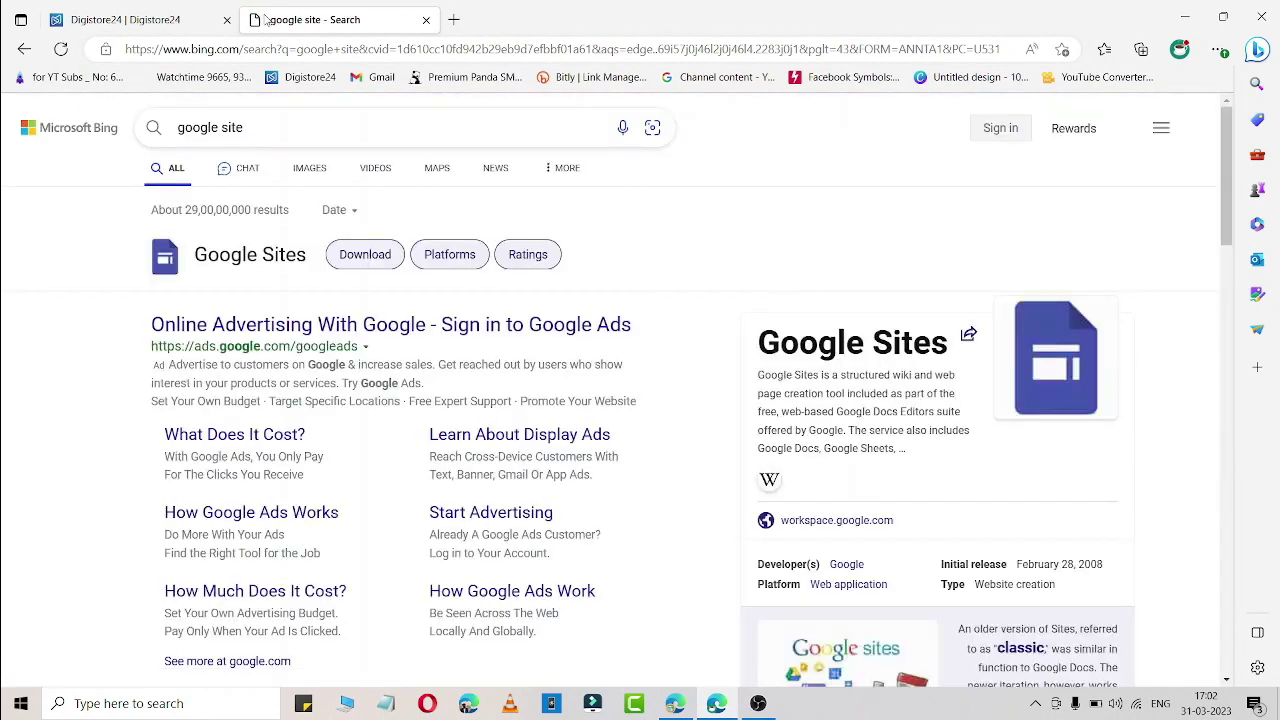
key("ctrl+Tab")
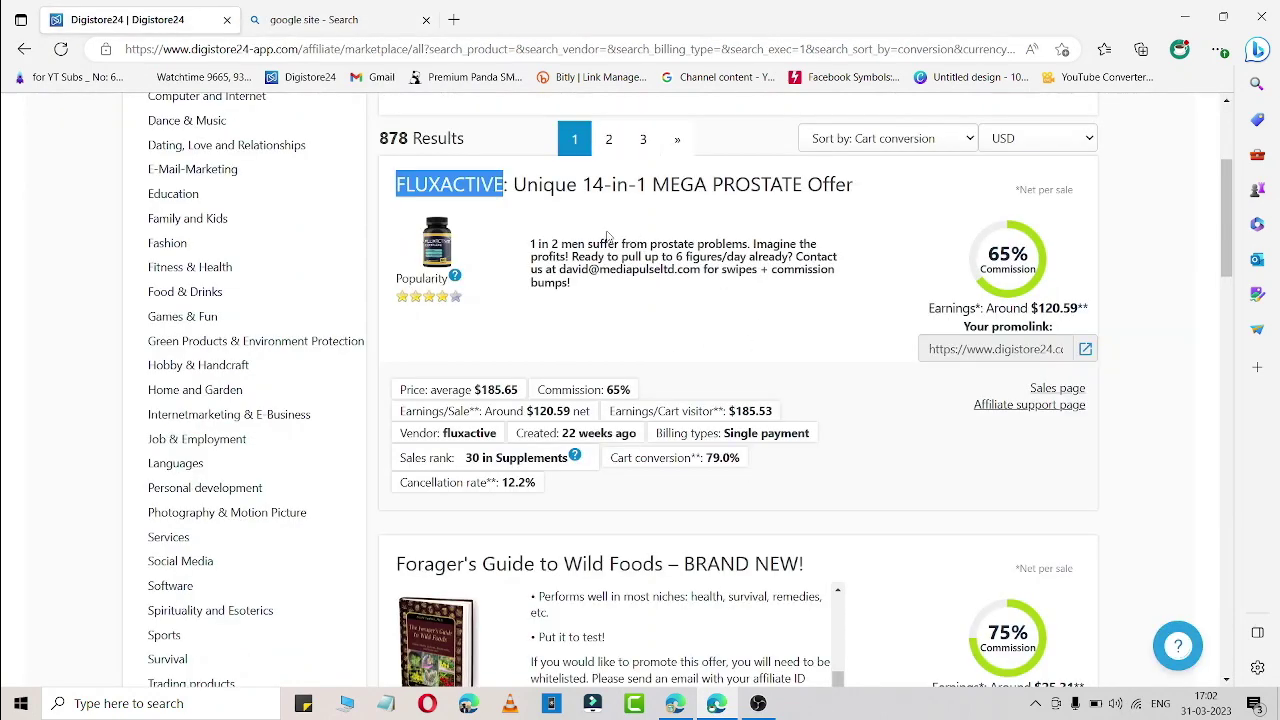
left_click(390, 20)
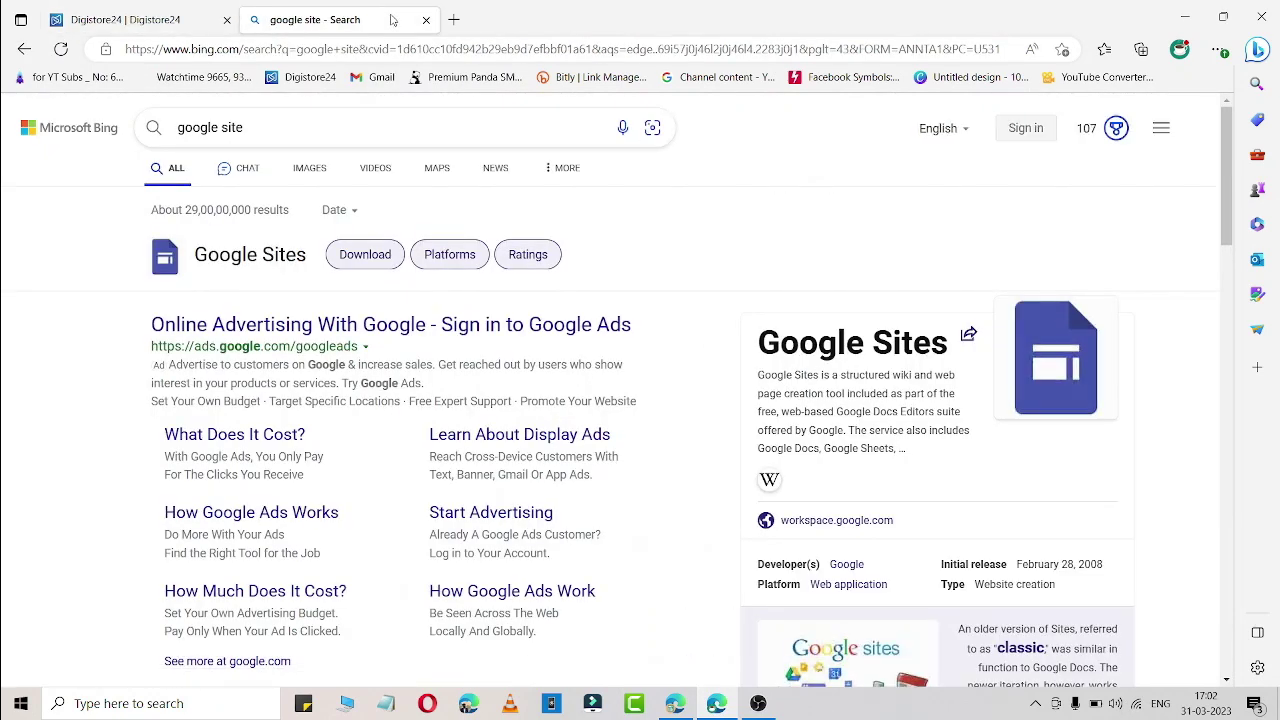
left_click(145, 12)
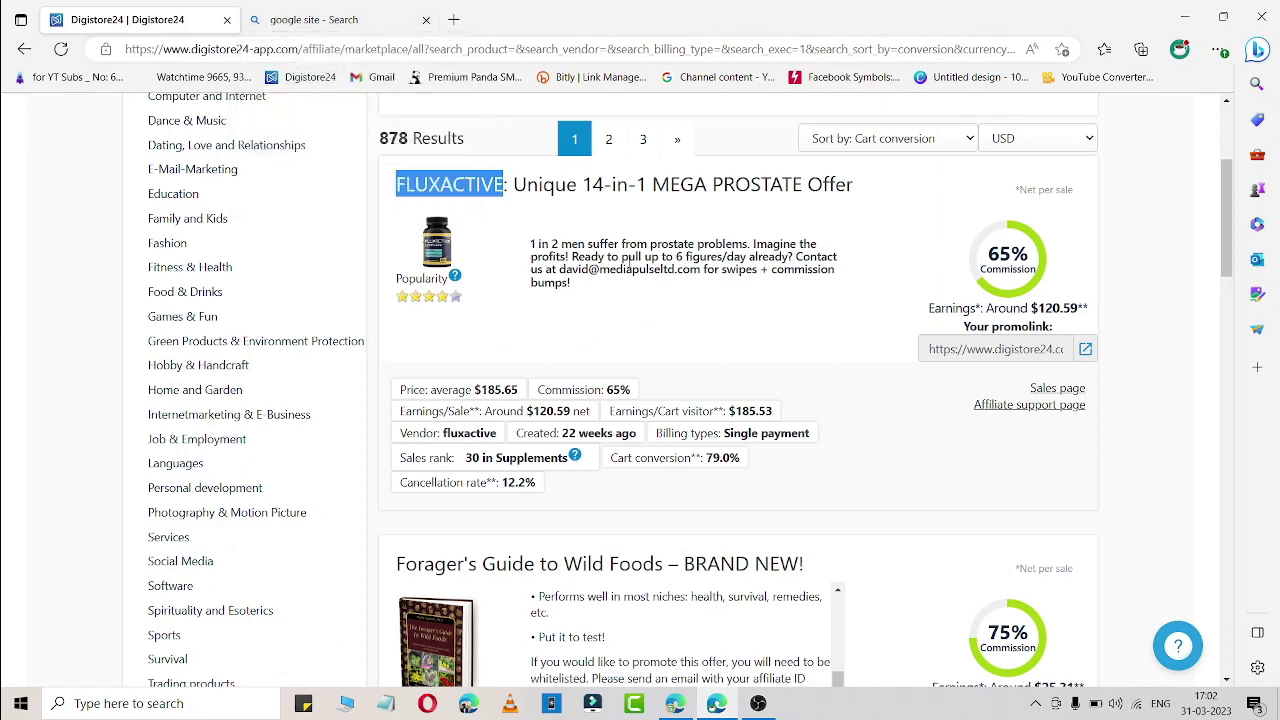
scroll(533, 414, "down", 2)
scroll(533, 414, "up", 4)
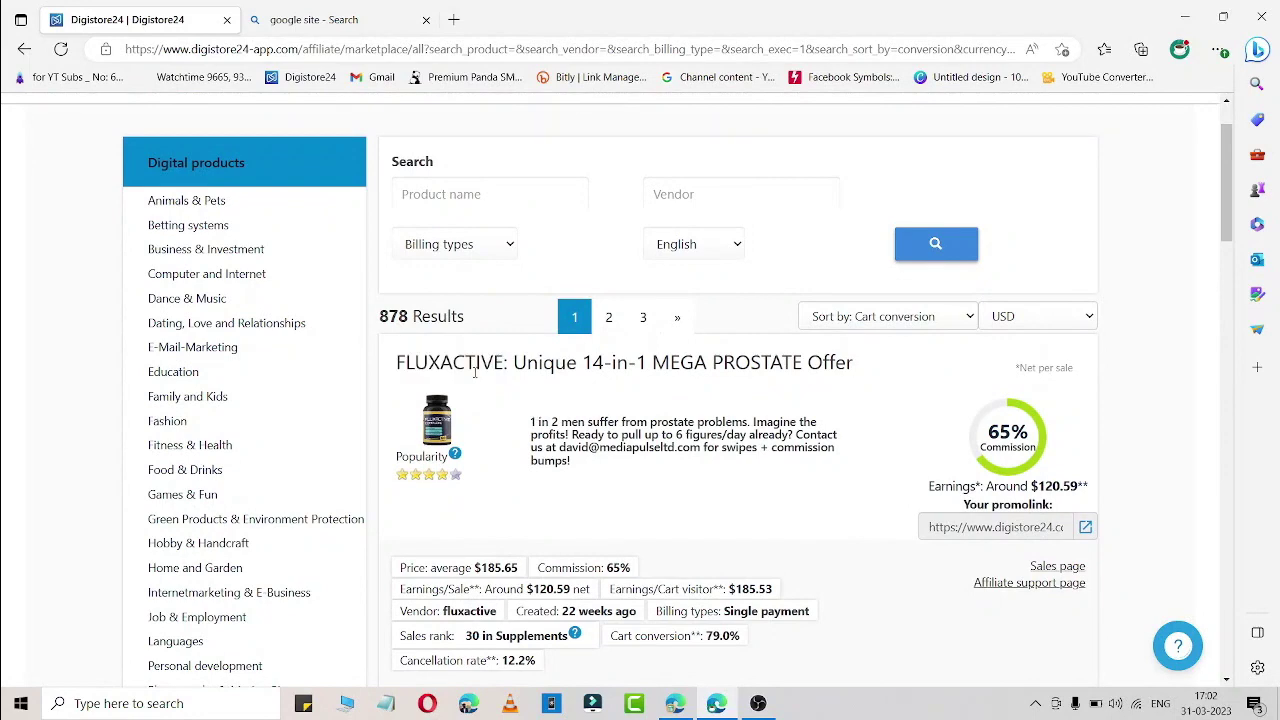
scroll(468, 362, "down", 1)
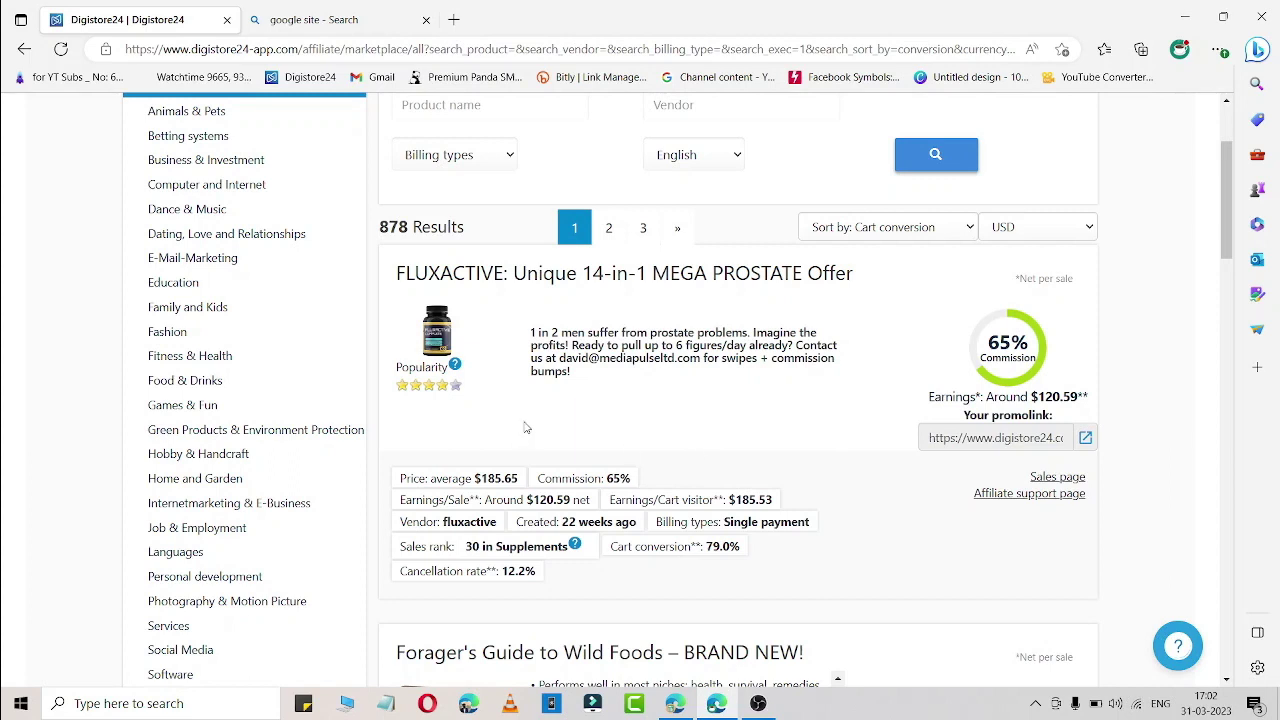
double_click(464, 276)
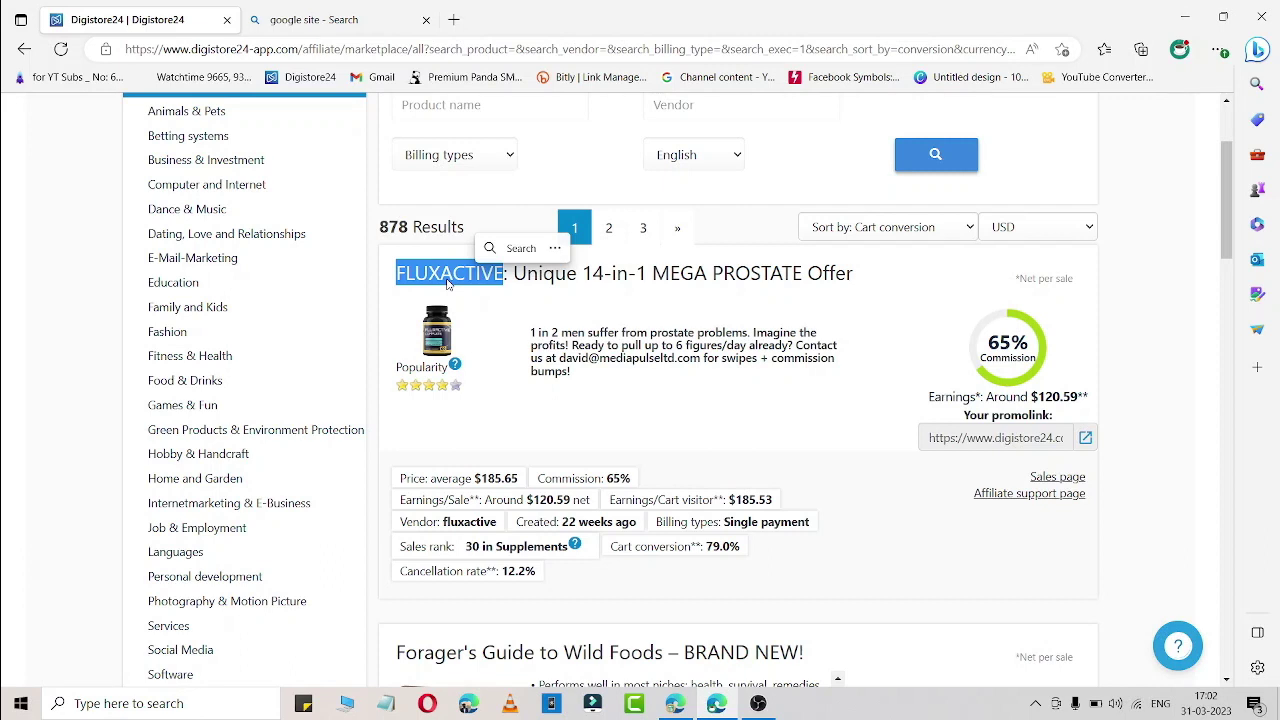
left_click(716, 274)
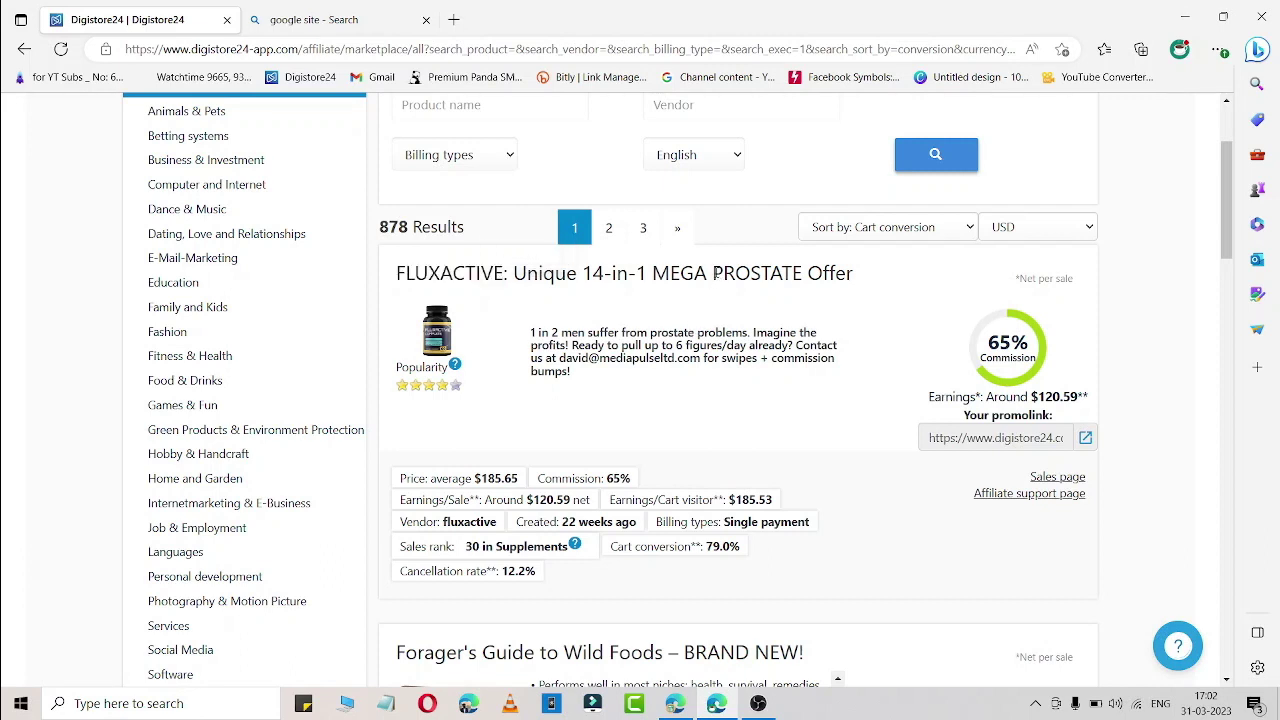
left_click_drag(716, 274, 792, 277)
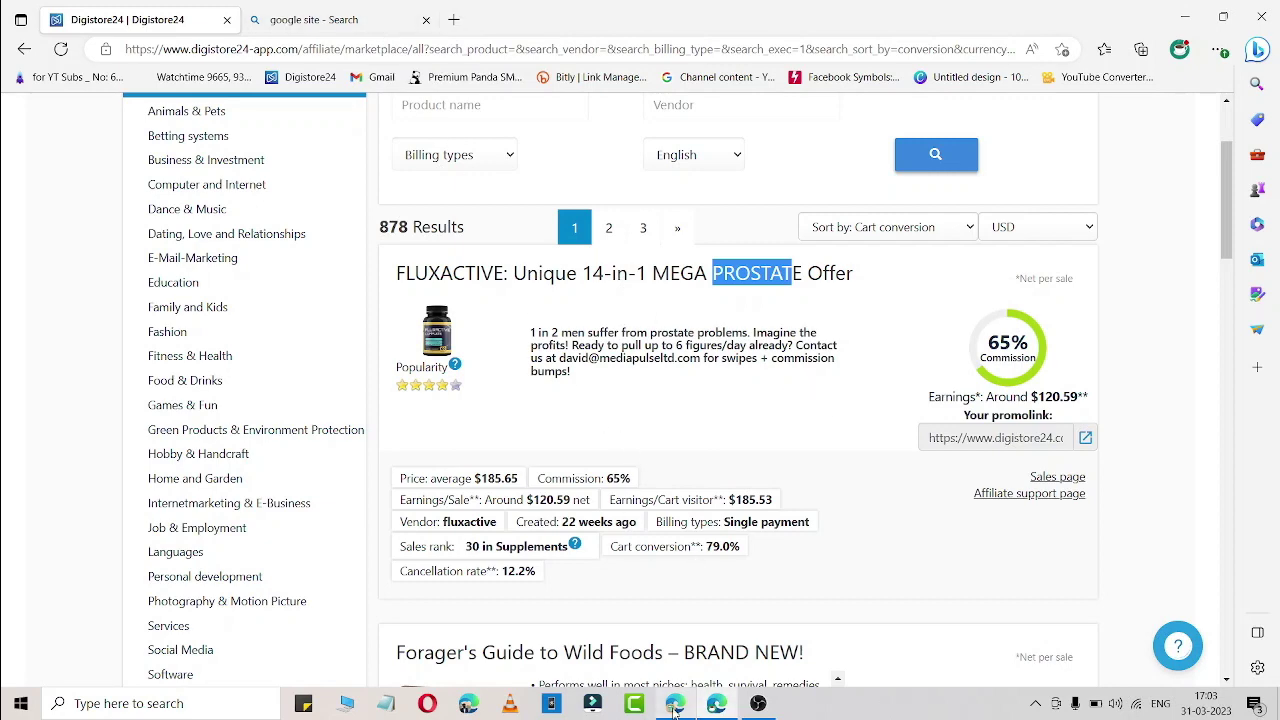
- Open another Edge profile from the YouTube Studio window and load its Google Ads overview
mouse_move(675, 703)
left_click(660, 620)
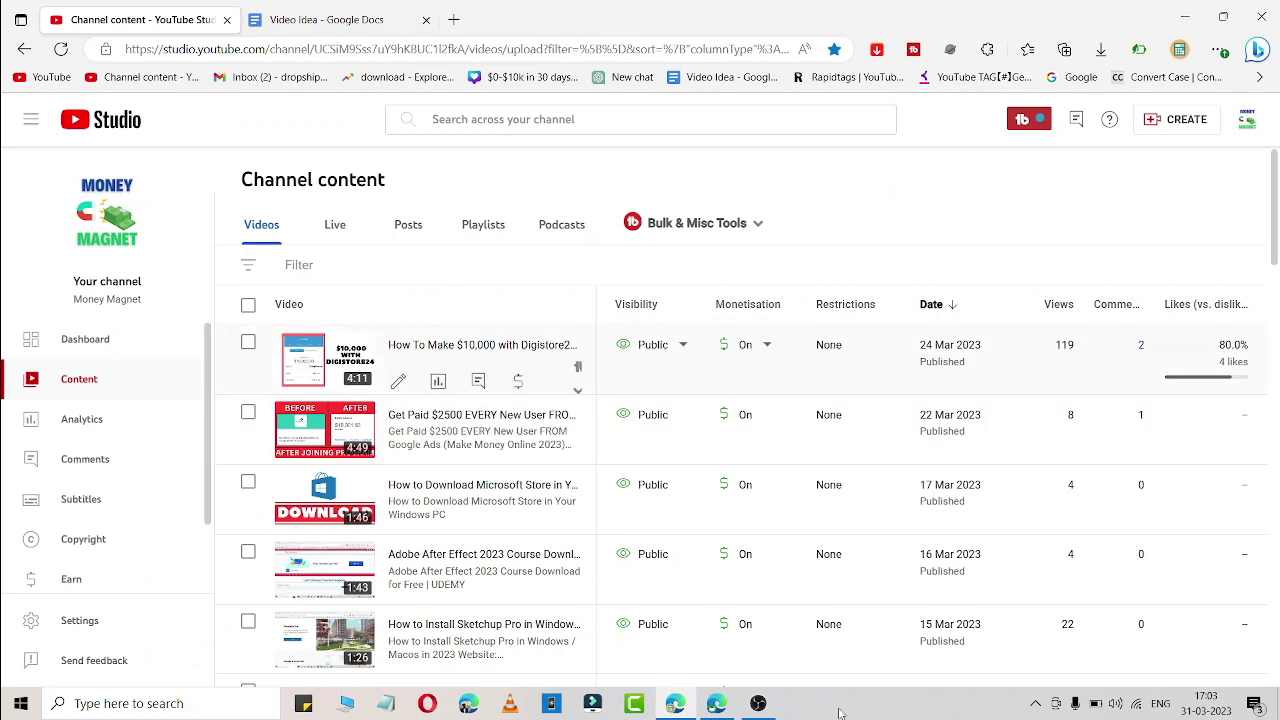
left_click(1179, 50)
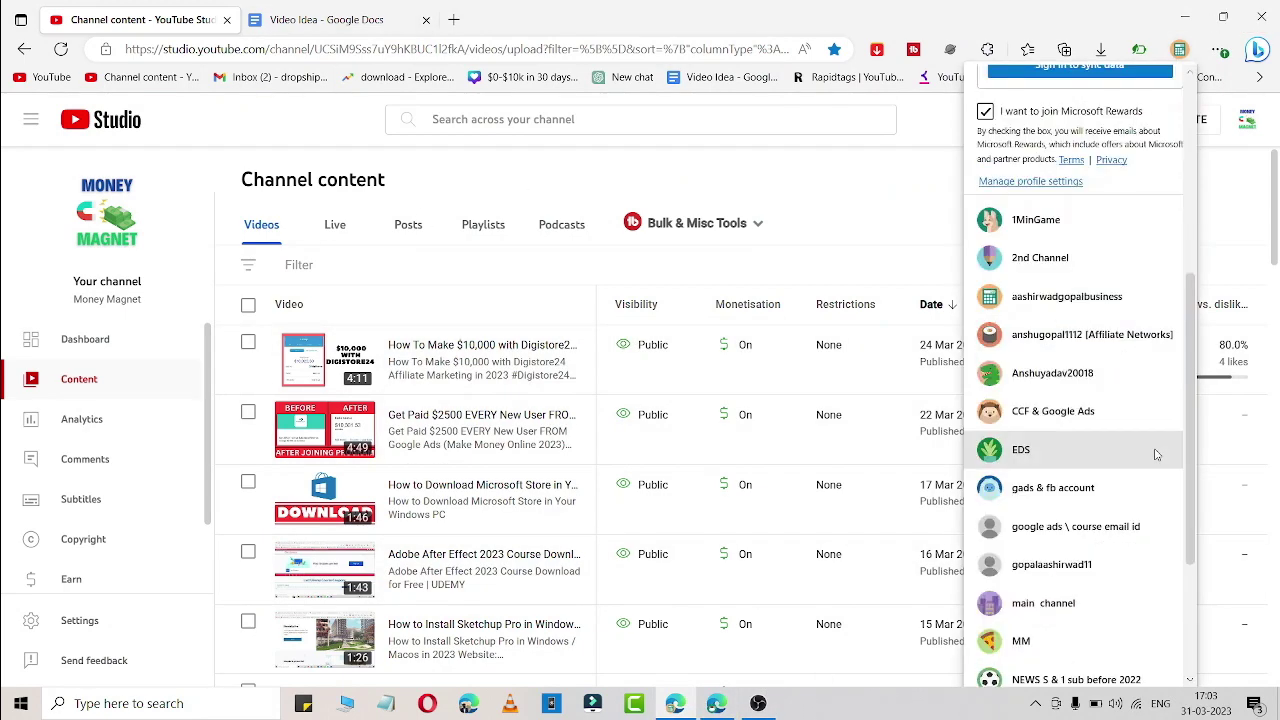
scroll(1150, 452, "down", 1)
scroll(1076, 316, "down", 1)
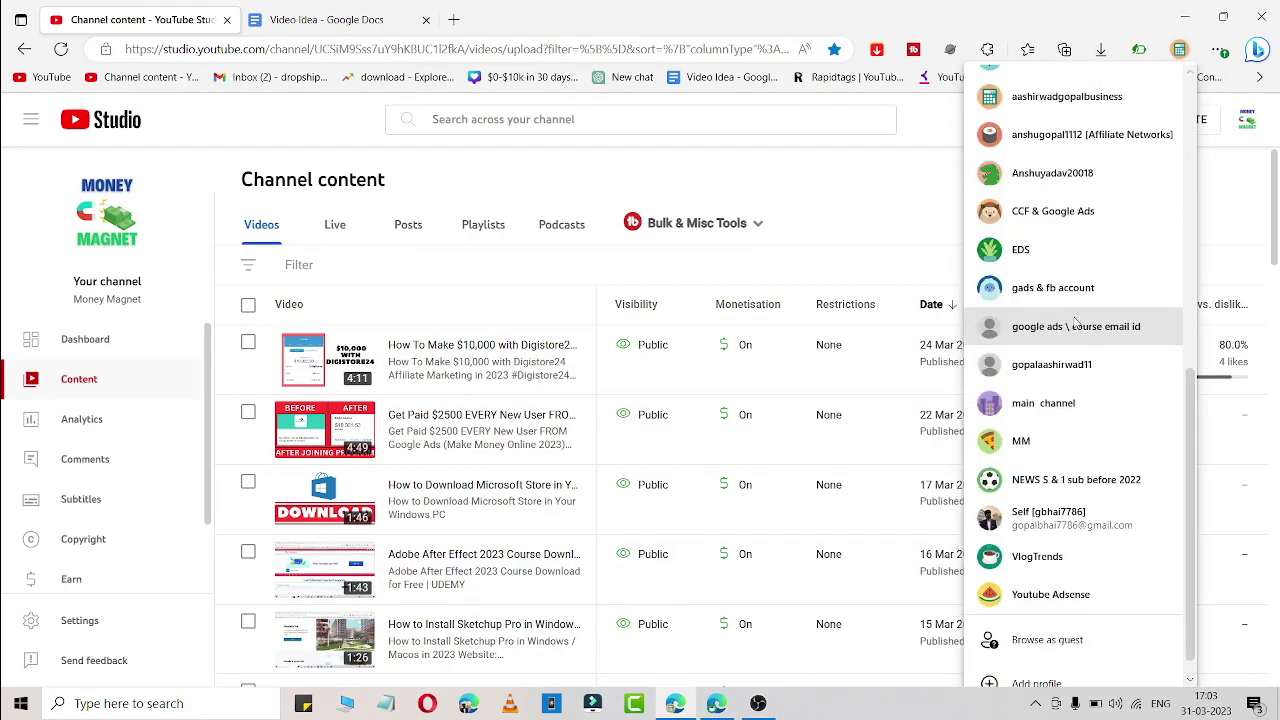
left_click(1123, 362)
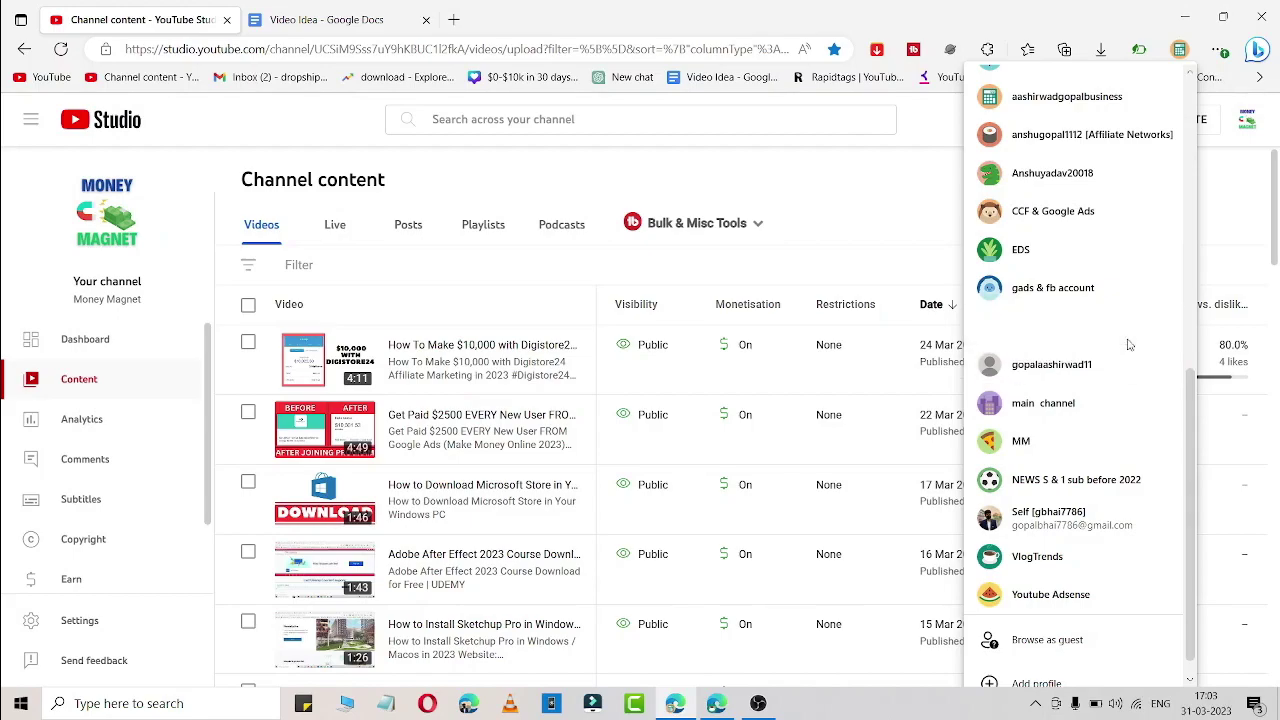
left_click(167, 88)
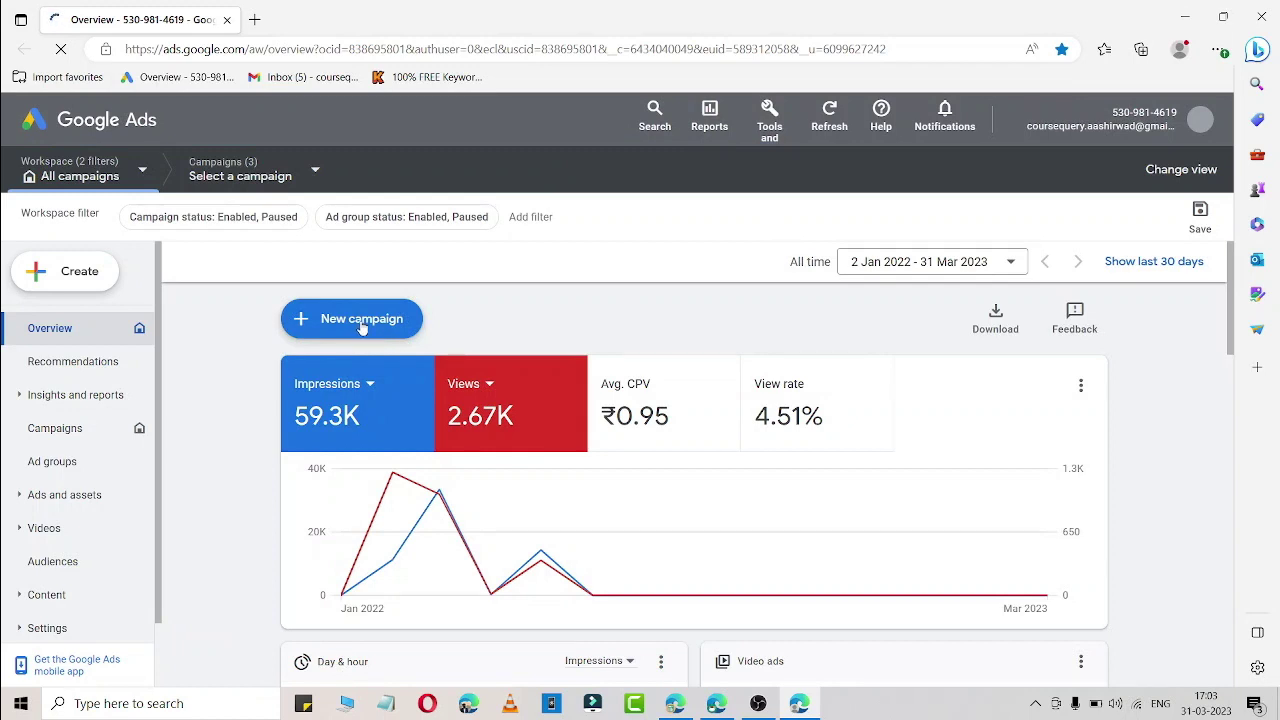
- Start a new Google Ads campaign with a website traffic objective and Search type
left_click(373, 332)
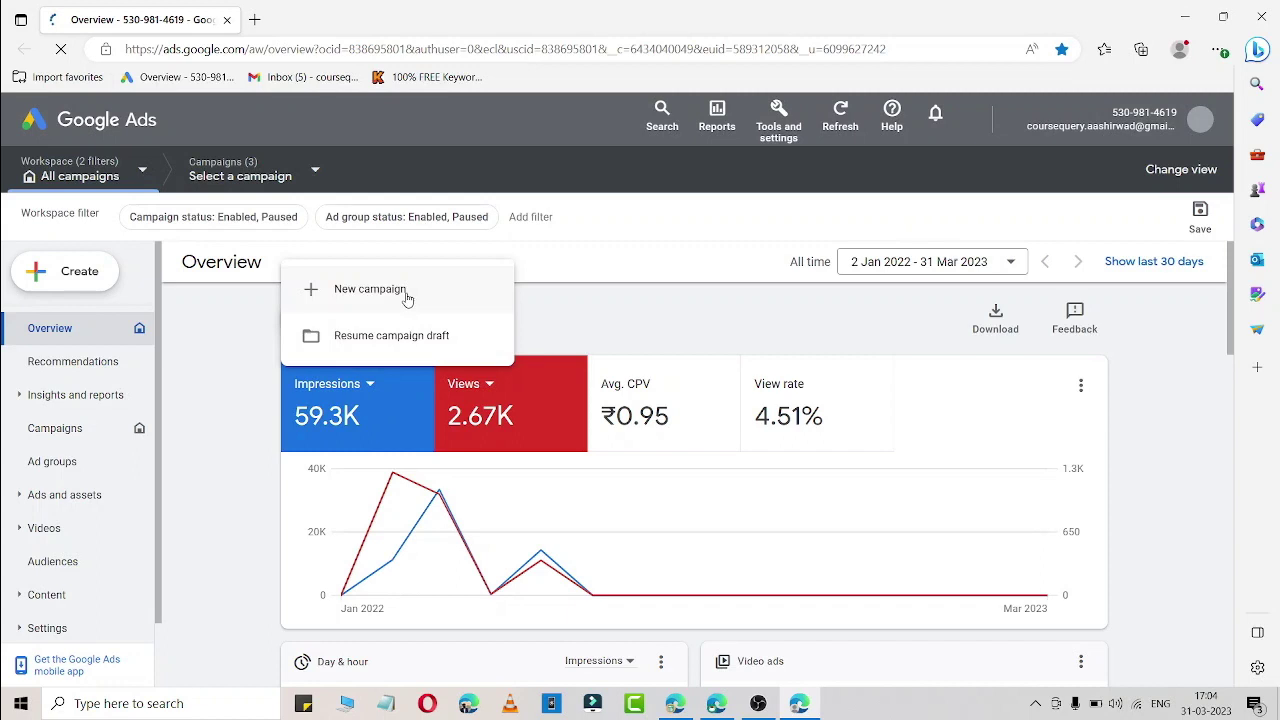
left_click(407, 294)
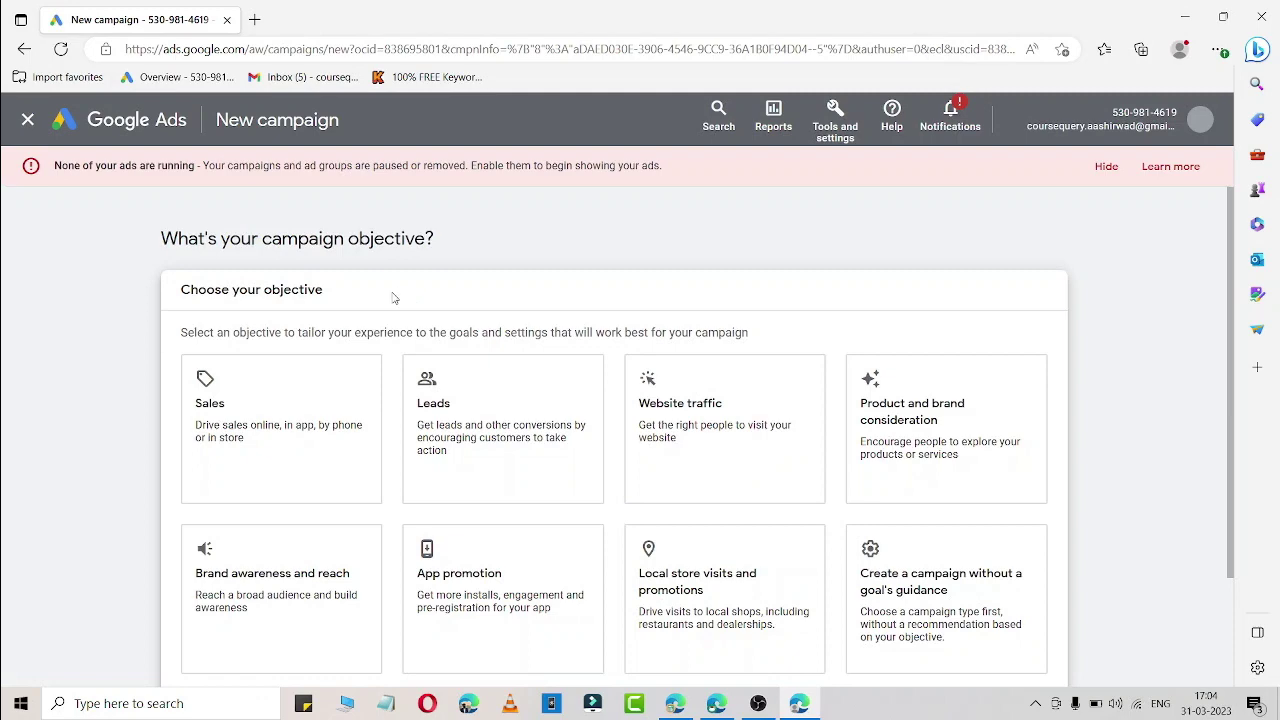
left_click(684, 405)
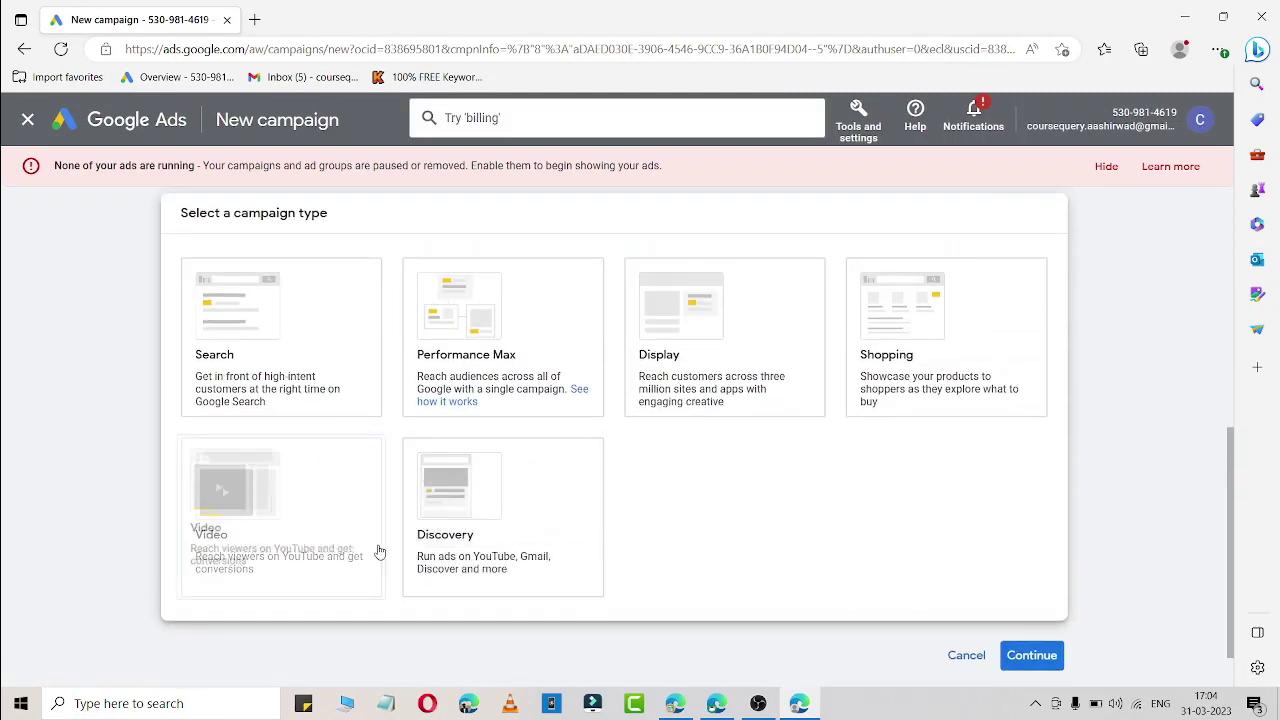
left_click(277, 351)
left_click(1062, 665)
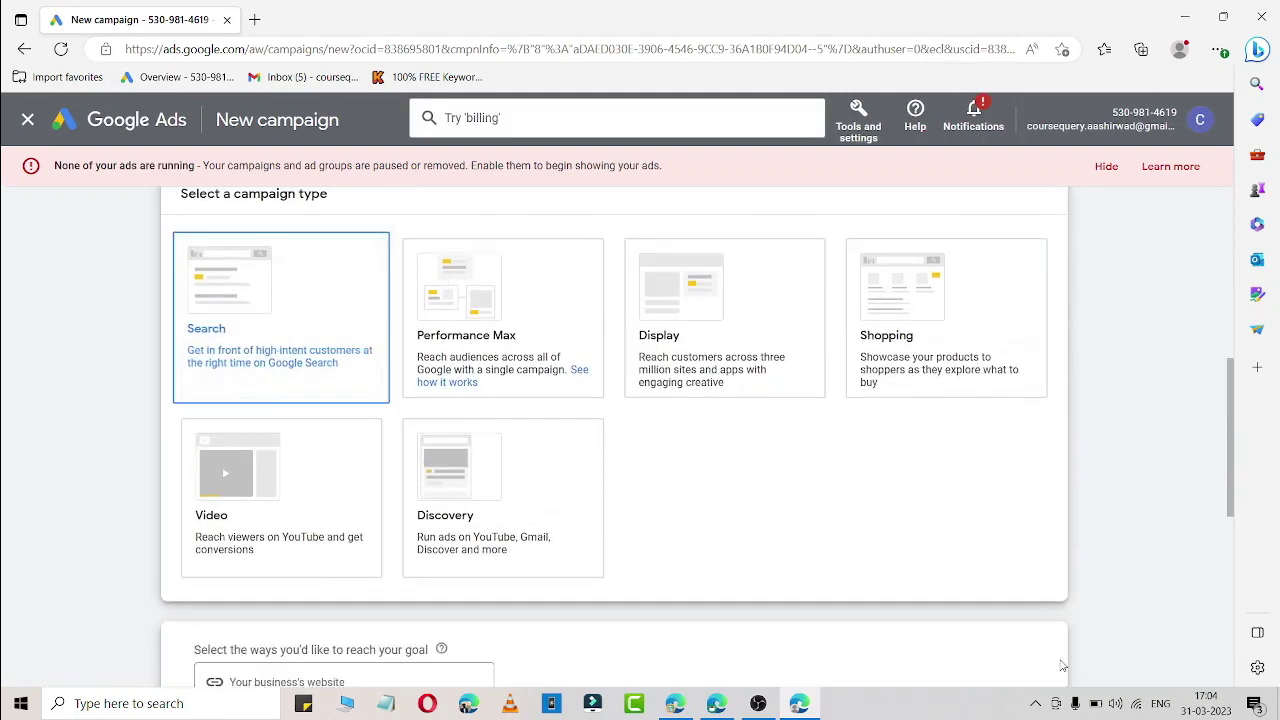
scroll(1030, 630, "down", 4)
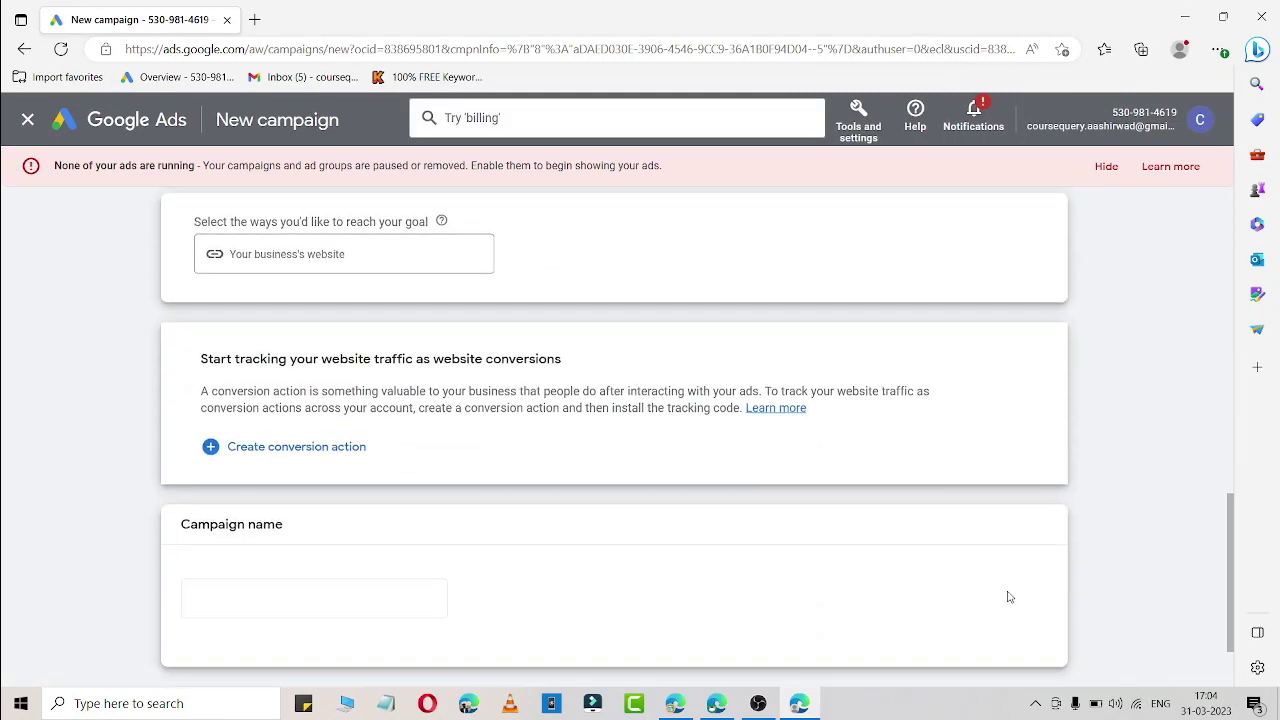
- Name the campaign 'xyz' and continue, starting fresh rather than from the saved draft
left_click(369, 599)
key("ctrl+a")
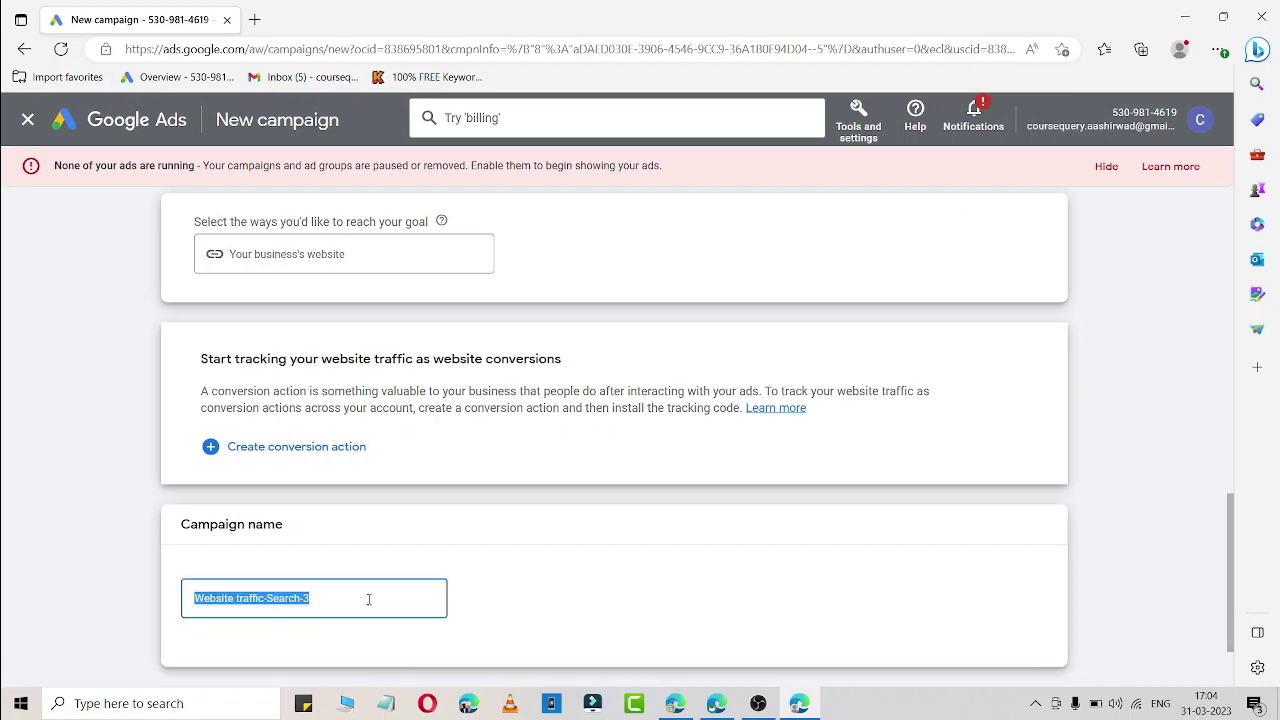
type("xyz")
scroll(683, 641, "down", 1)
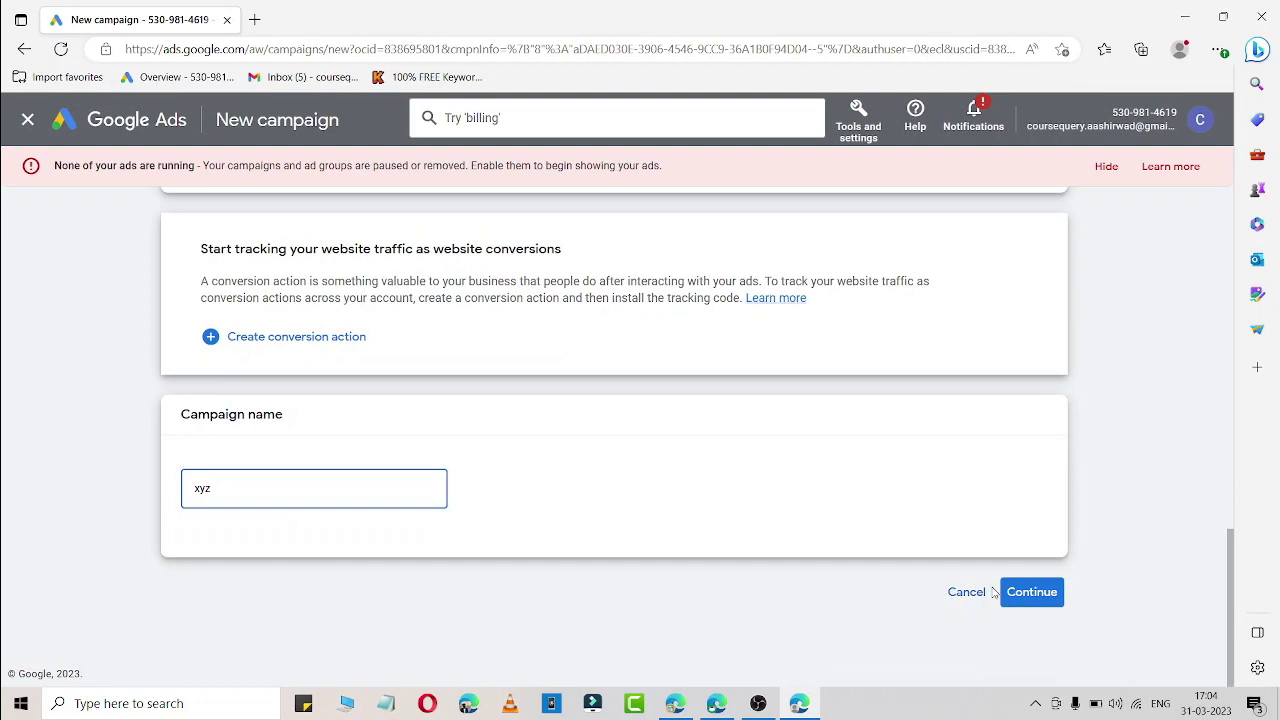
left_click(1035, 592)
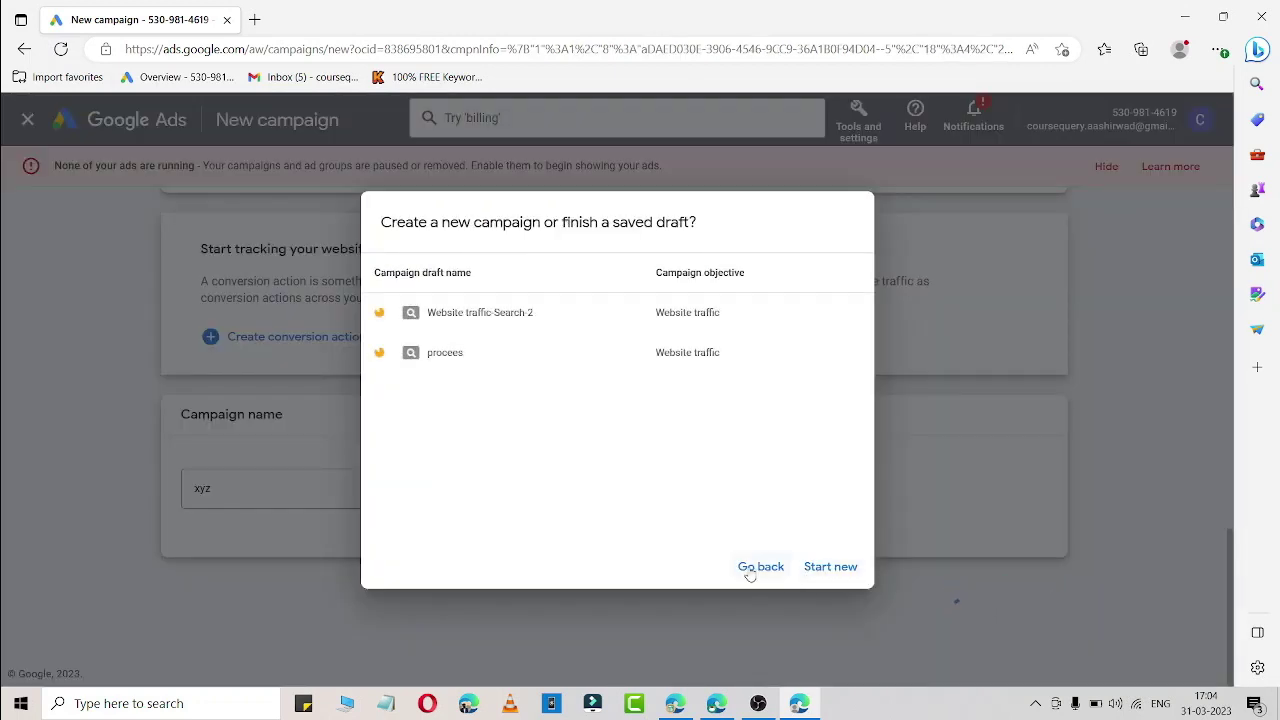
left_click(823, 567)
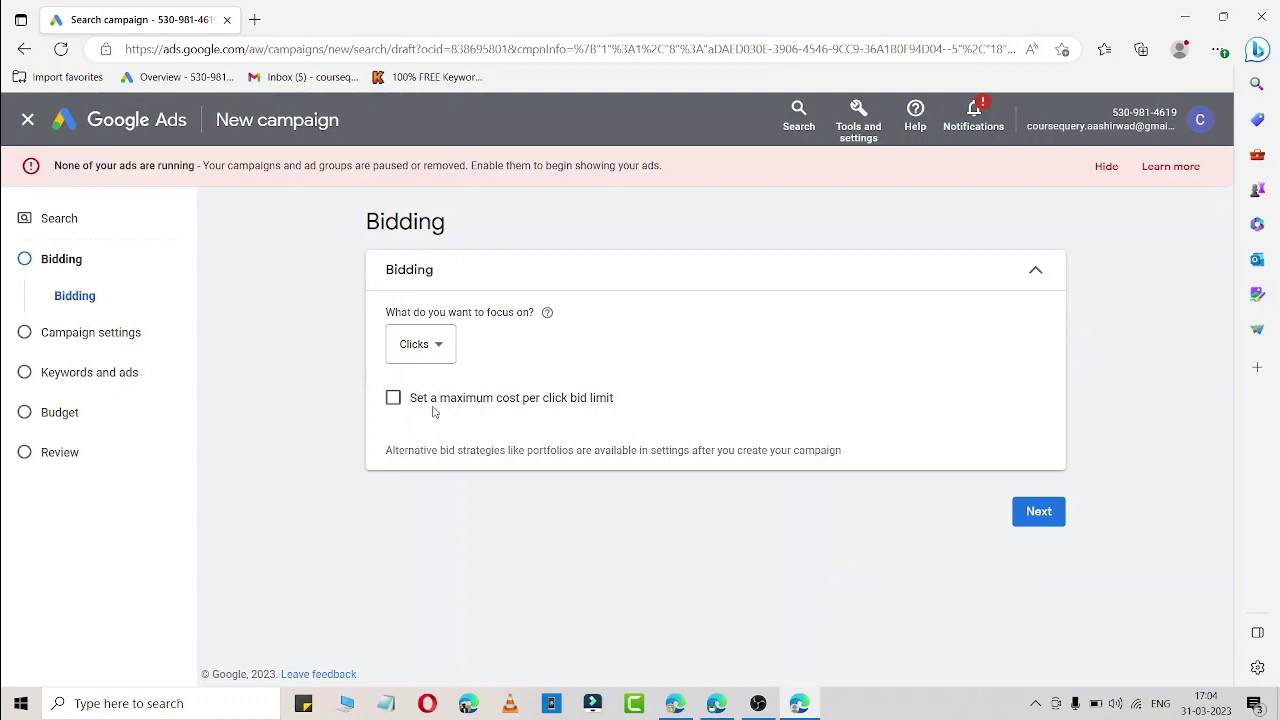
- Set a ₹500.00 maximum CPC bid limit on the clicks bidding and save it
left_click(446, 400)
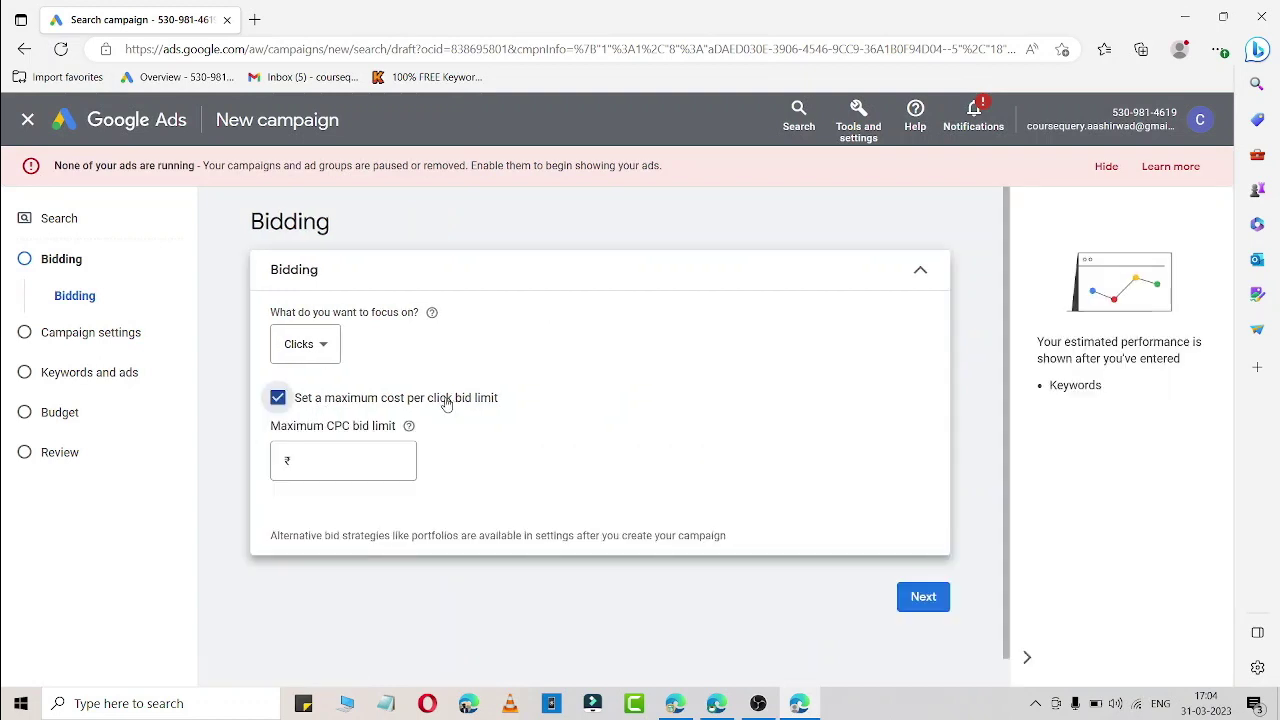
left_click(446, 400)
left_click(446, 400)
left_click(343, 465)
type("500")
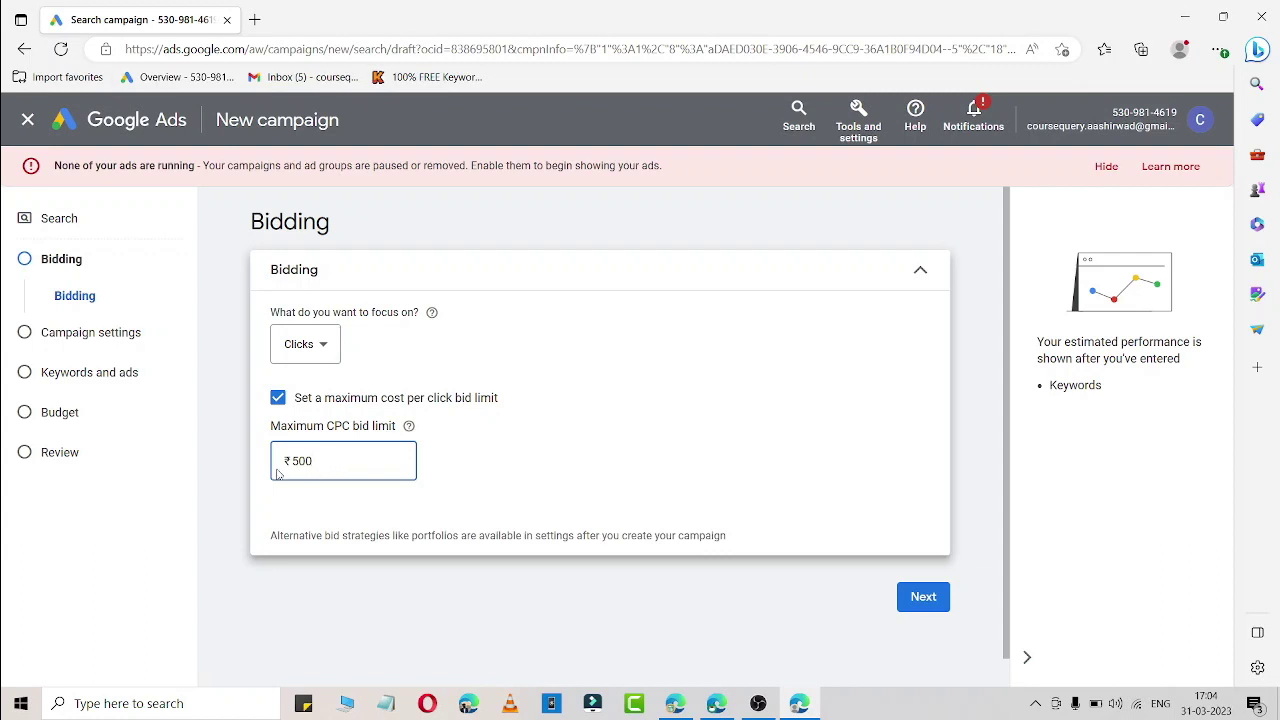
type(".00")
left_click(933, 599)
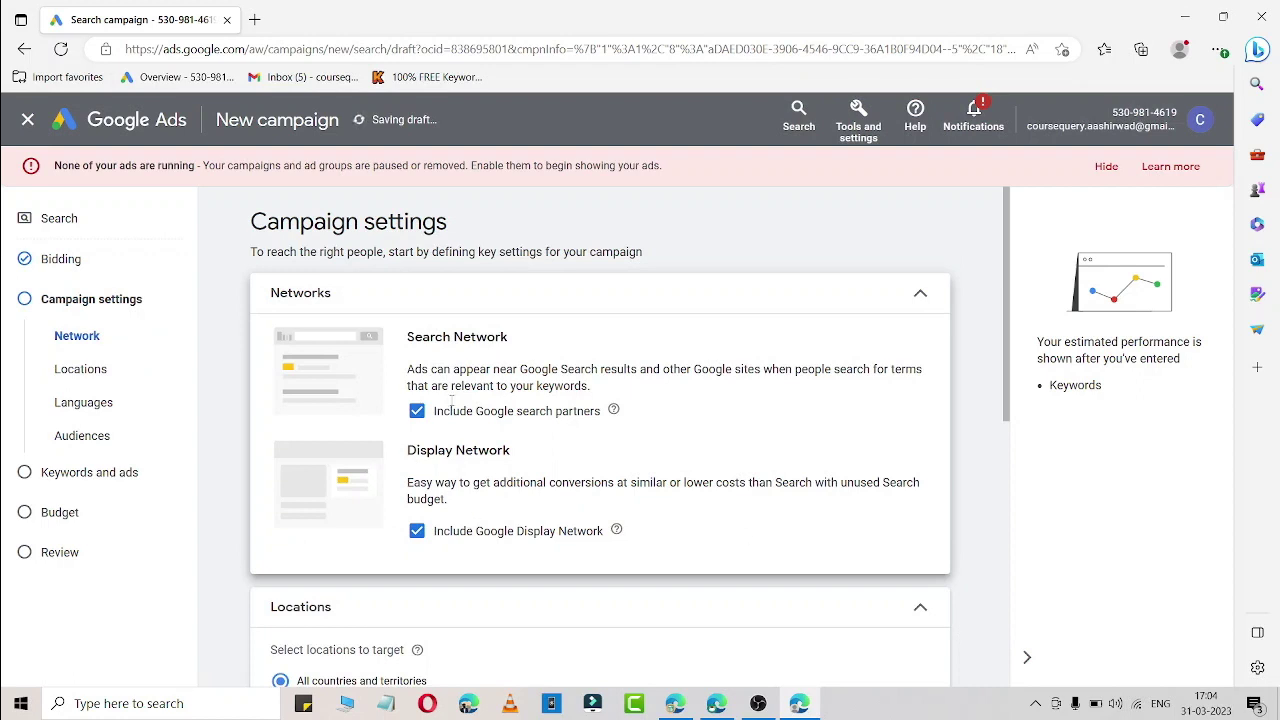
- Exclude Google search partners and the Display Network from the campaign's networks
left_click(416, 531)
left_click(416, 411)
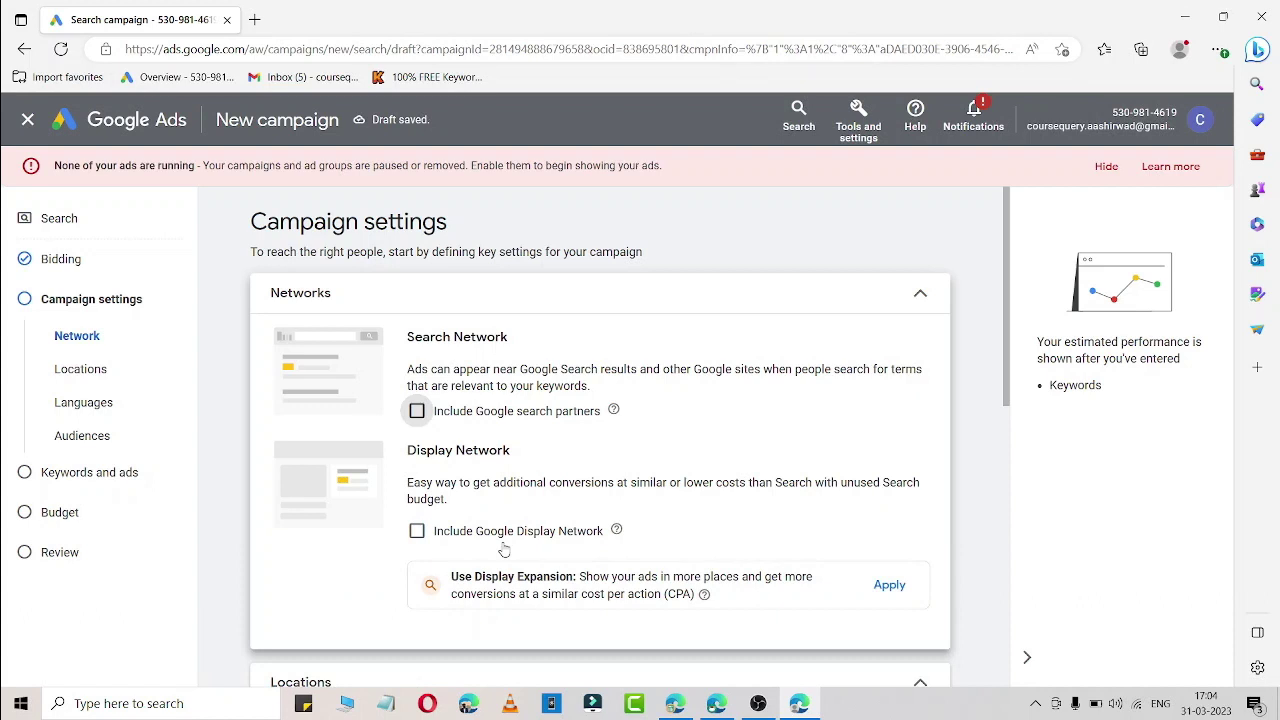
scroll(443, 430, "down", 3)
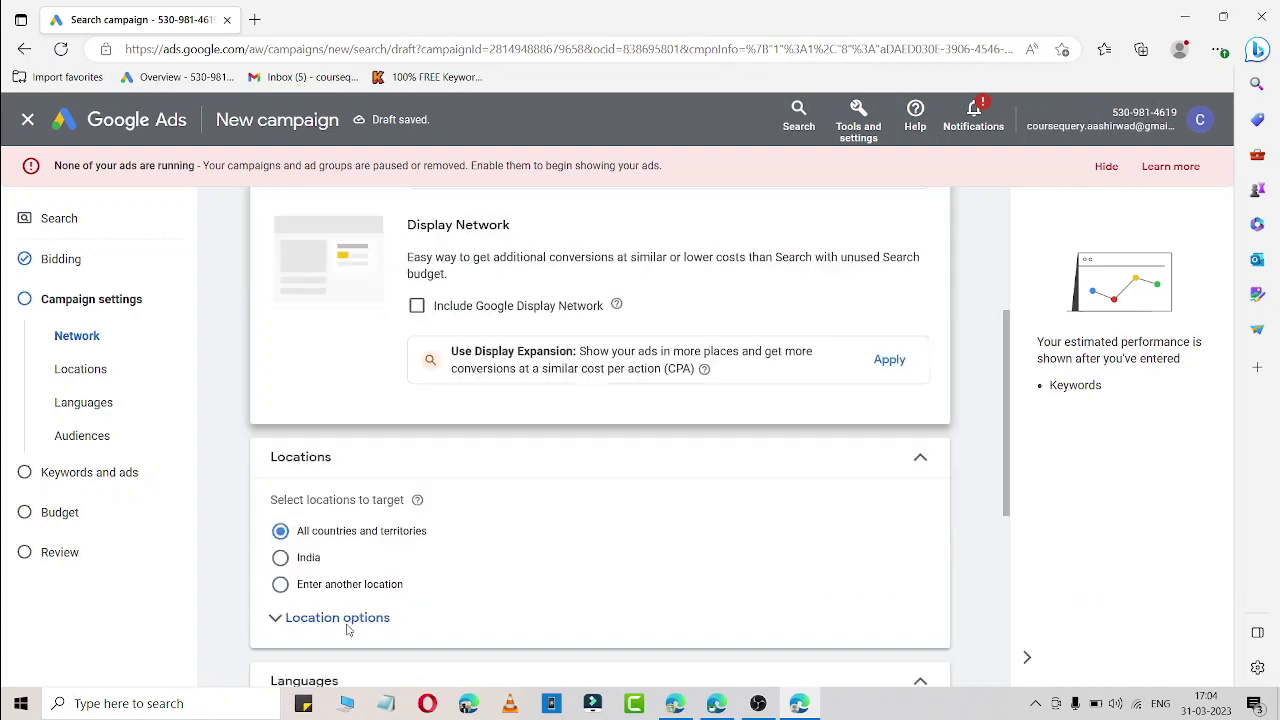
- Target only the United States as the location, keeping English, and save the campaign settings
left_click(284, 587)
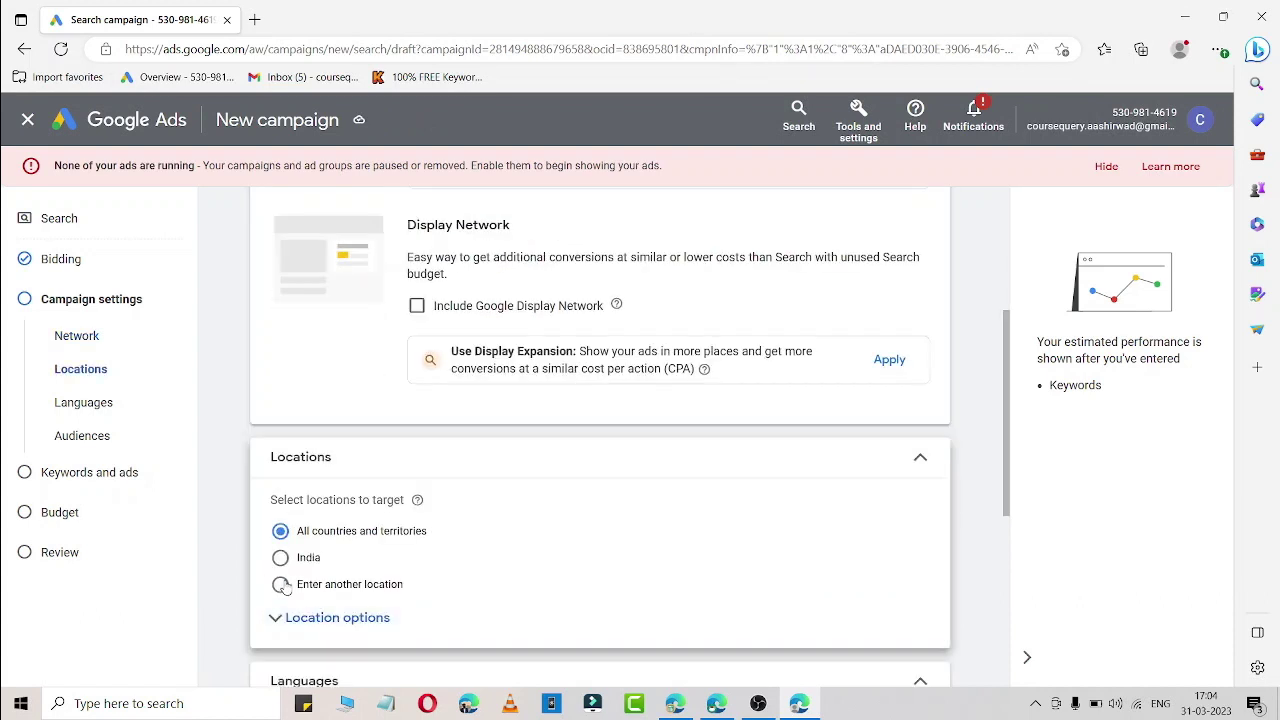
left_click(284, 587)
scroll(350, 560, "down", 3)
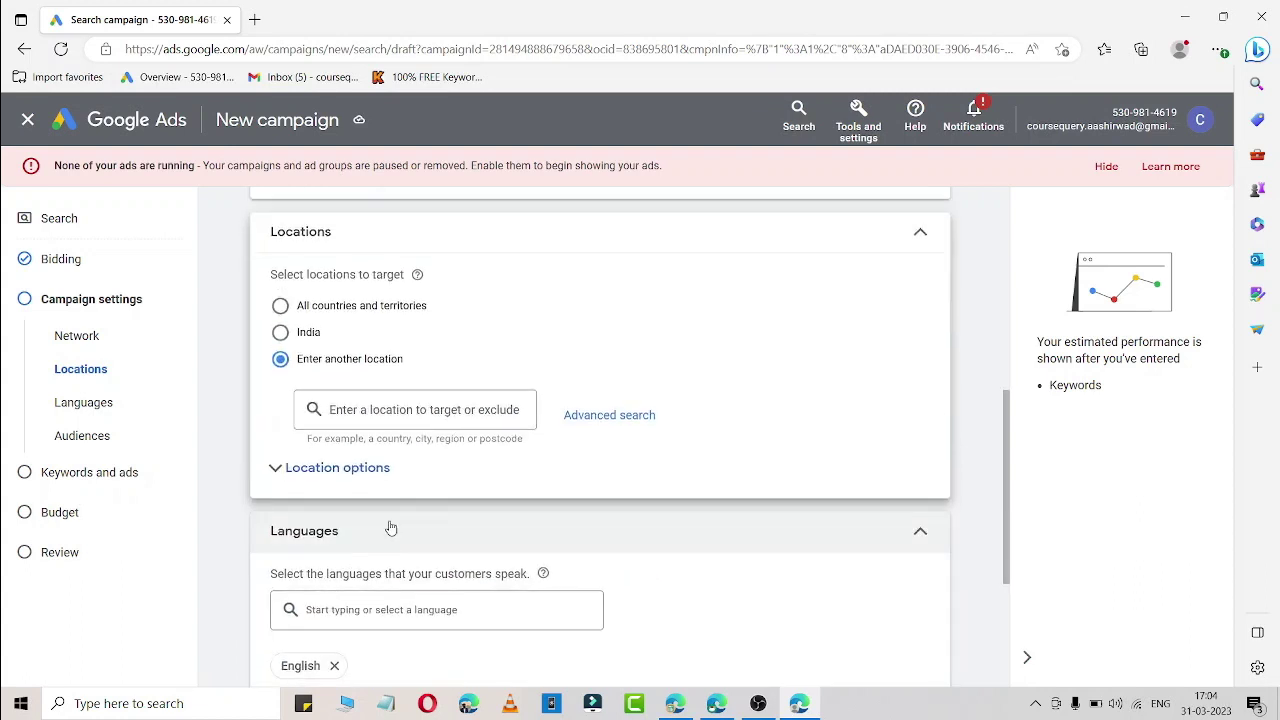
left_click(404, 424)
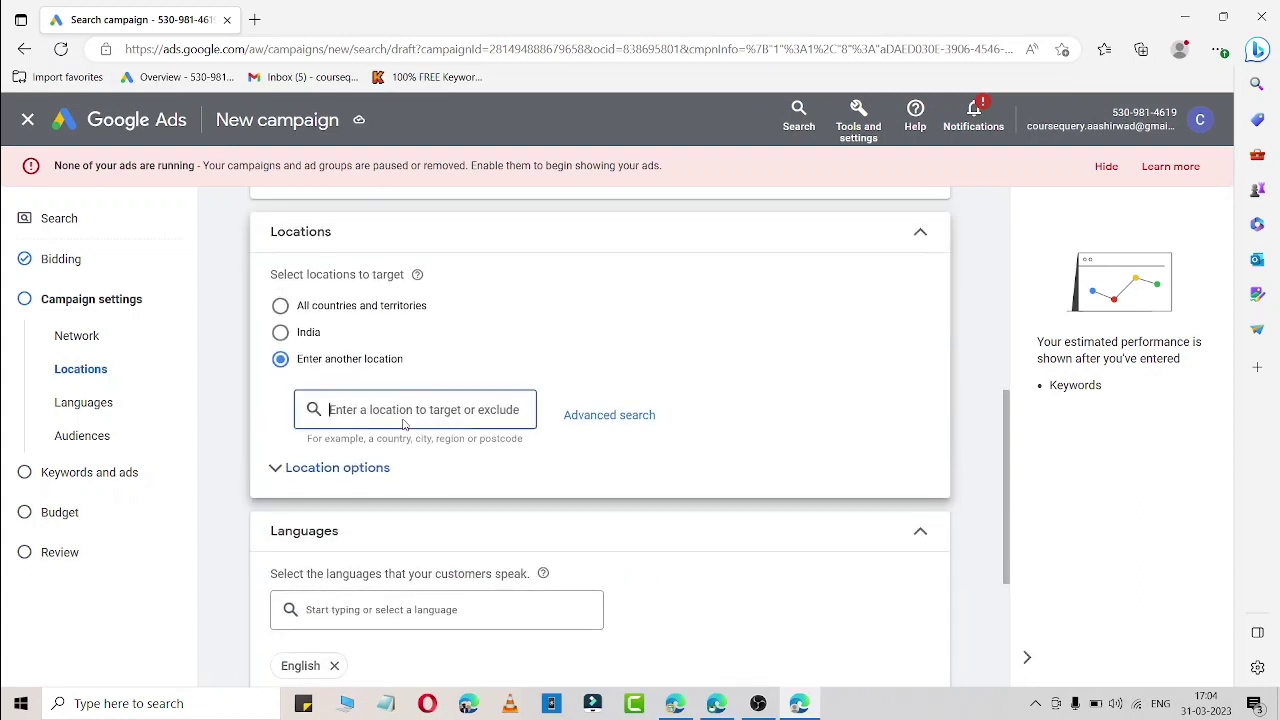
type("uni")
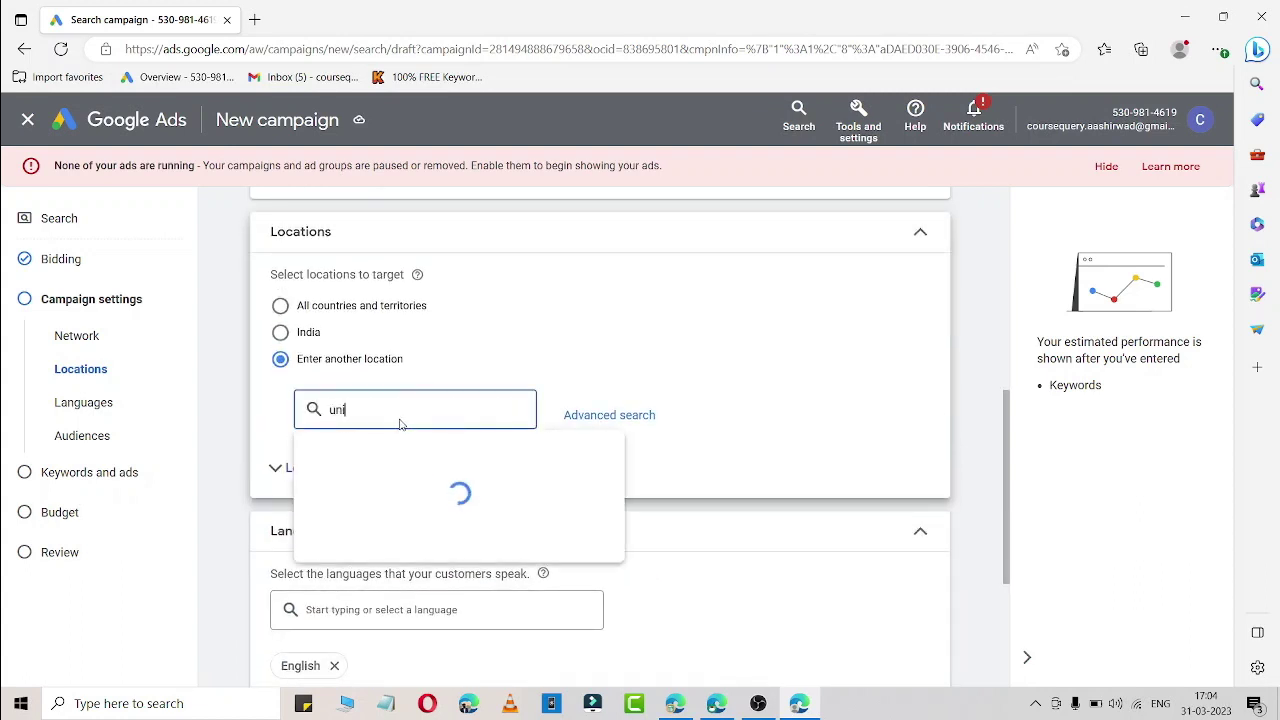
type("ted")
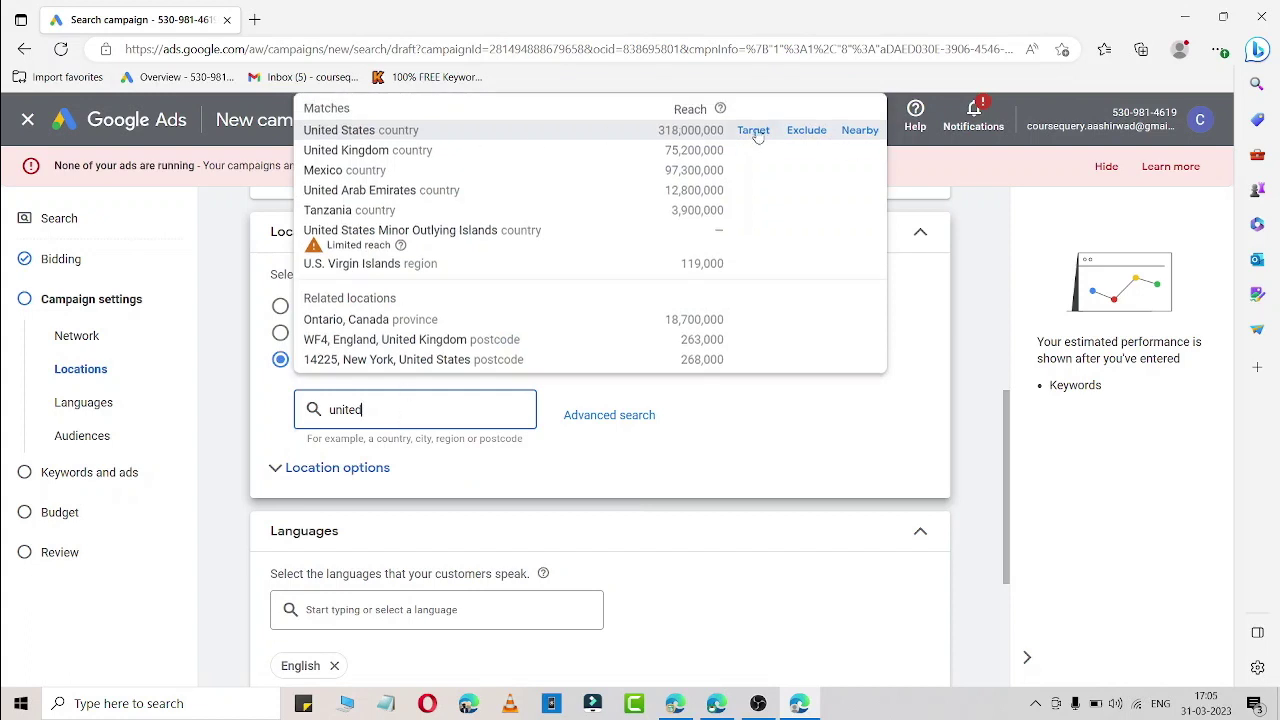
left_click(768, 132)
scroll(367, 466, "down", 1)
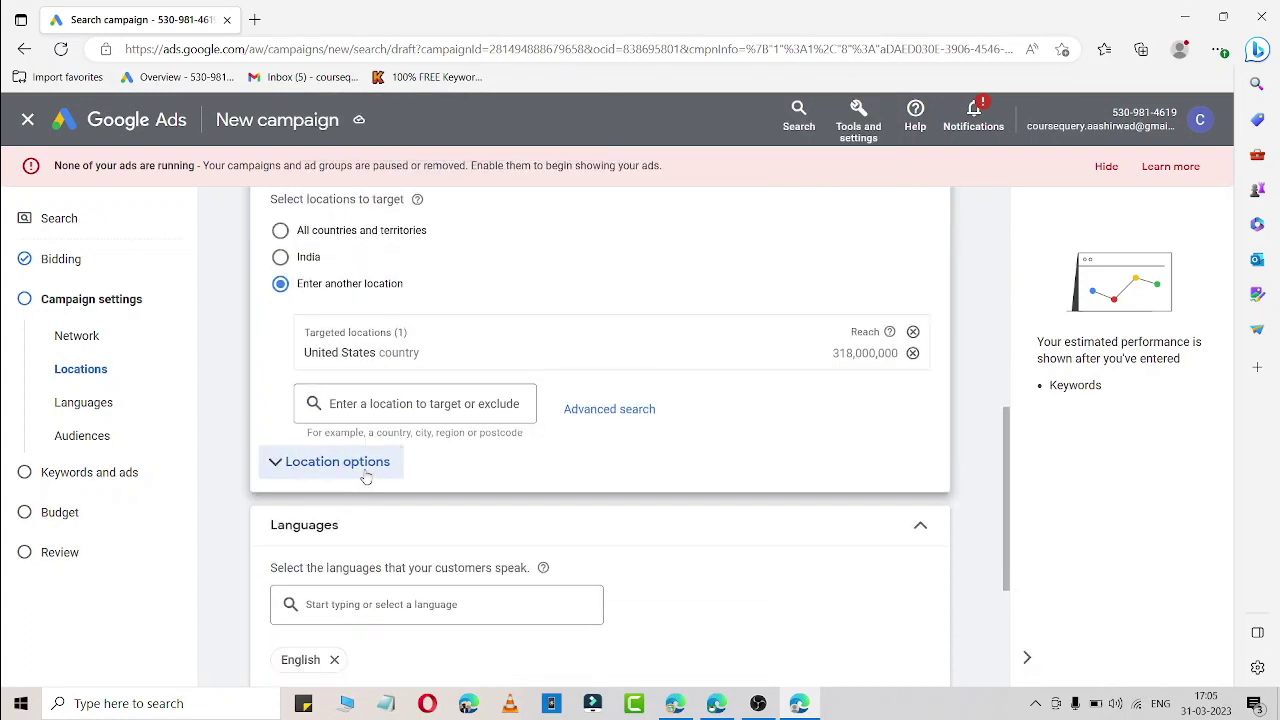
left_click(367, 475)
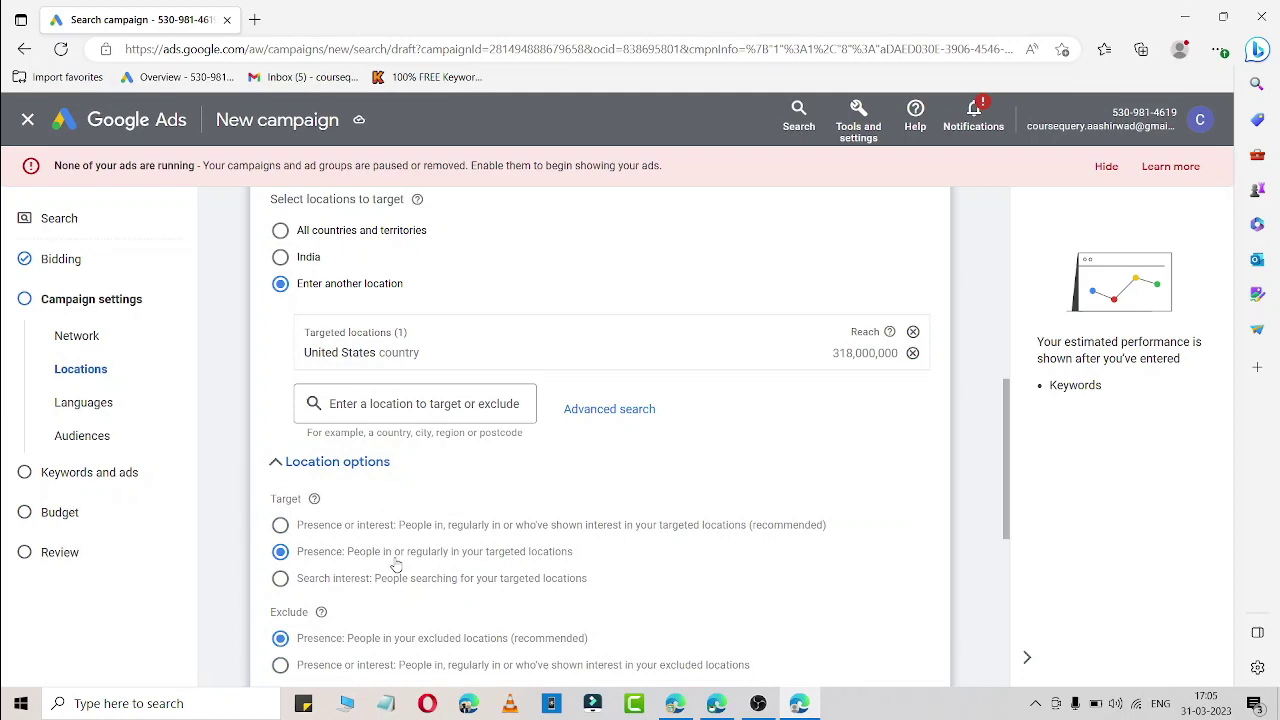
scroll(551, 575, "down", 3)
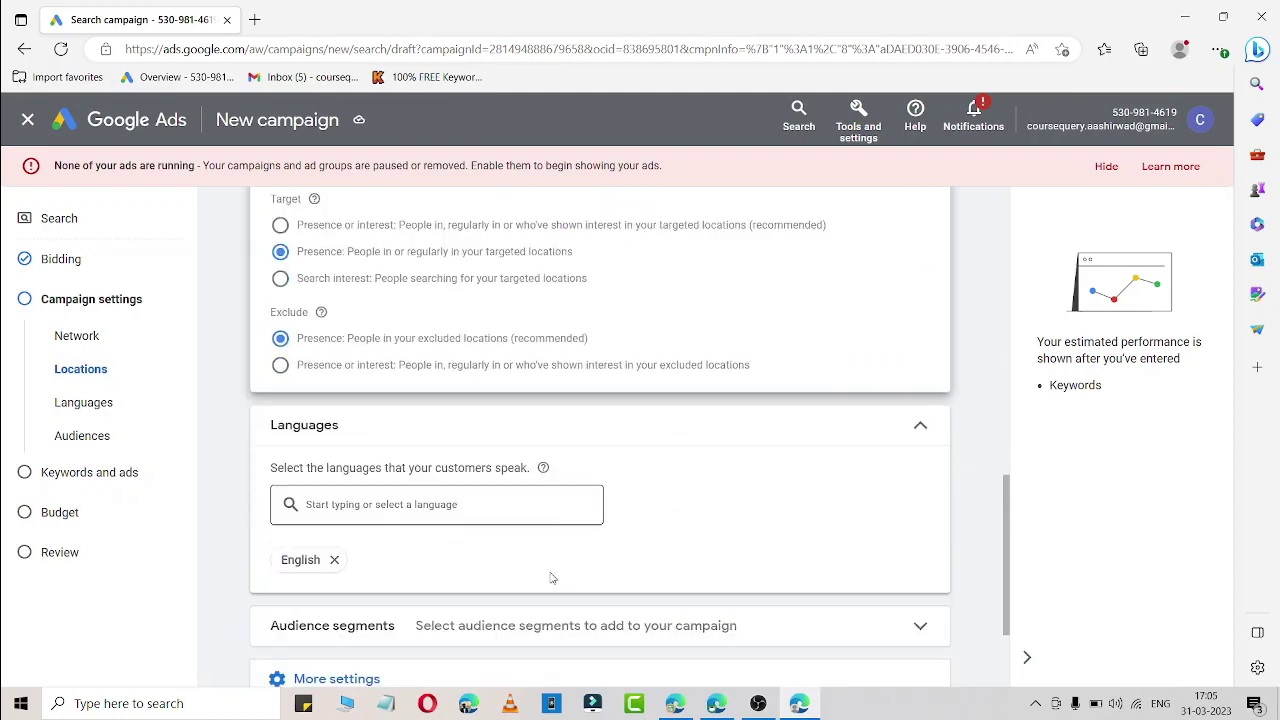
scroll(551, 577, "down", 2)
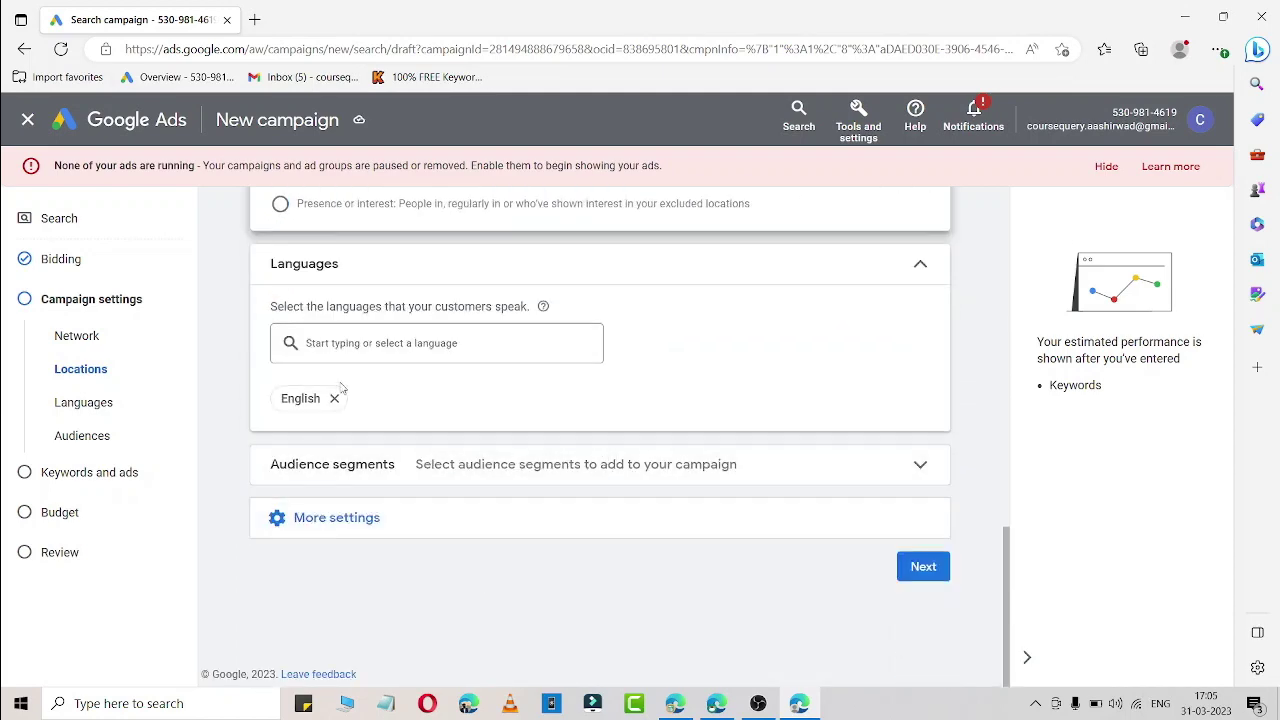
scroll(330, 340, "up", 2)
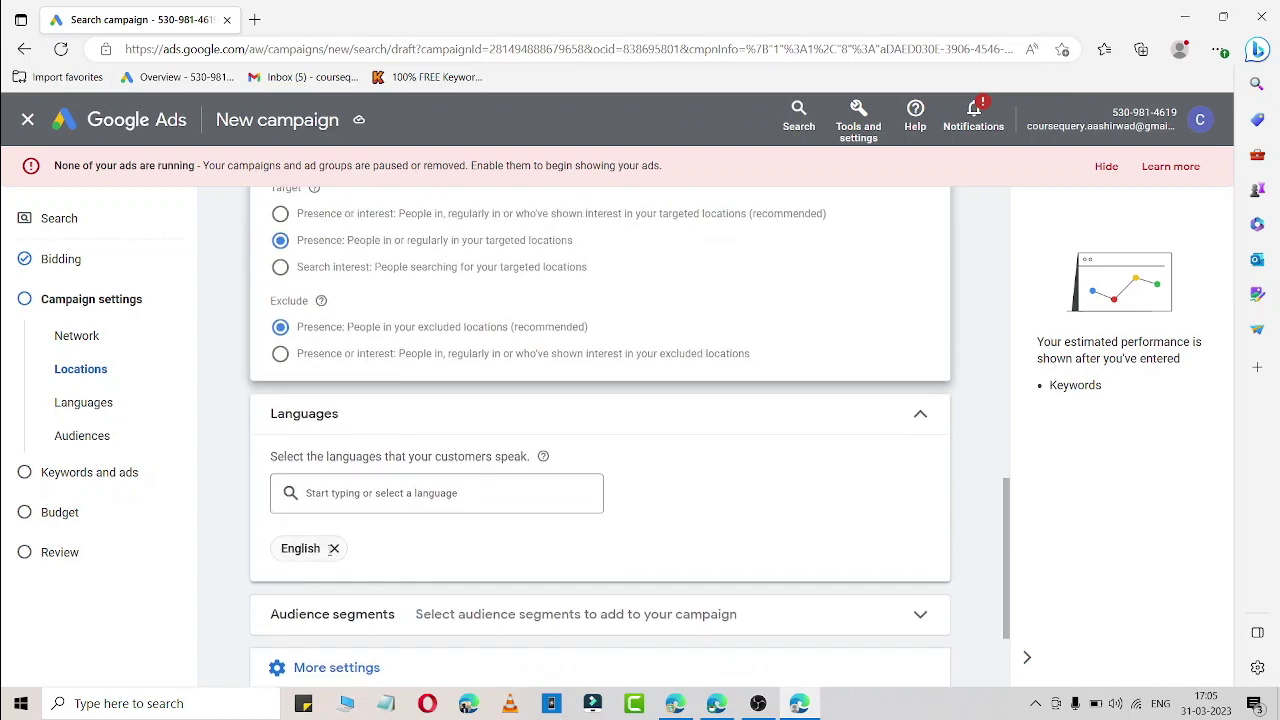
scroll(375, 559, "down", 2)
left_click(923, 566)
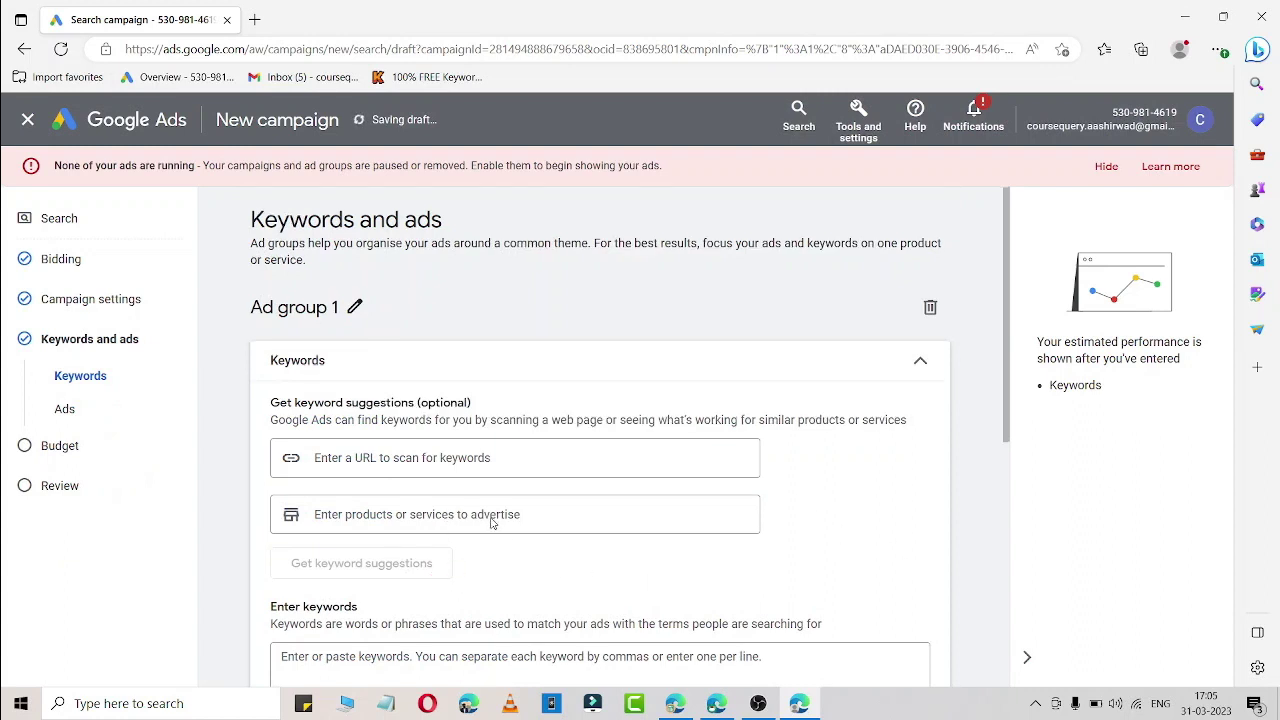
- Enter the phrase-match keyword "prostate supplement" and review the estimated 166 weekly clicks
scroll(490, 521, "down", 4)
left_click(380, 328)
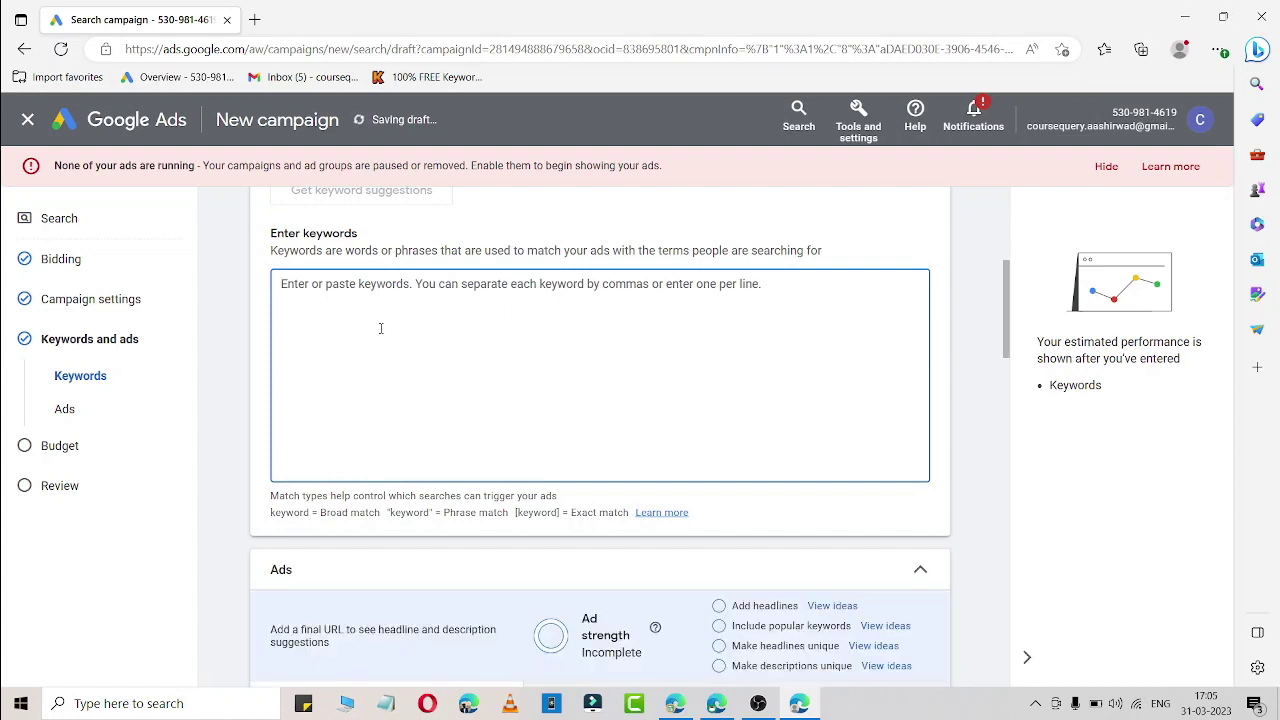
type("\"")
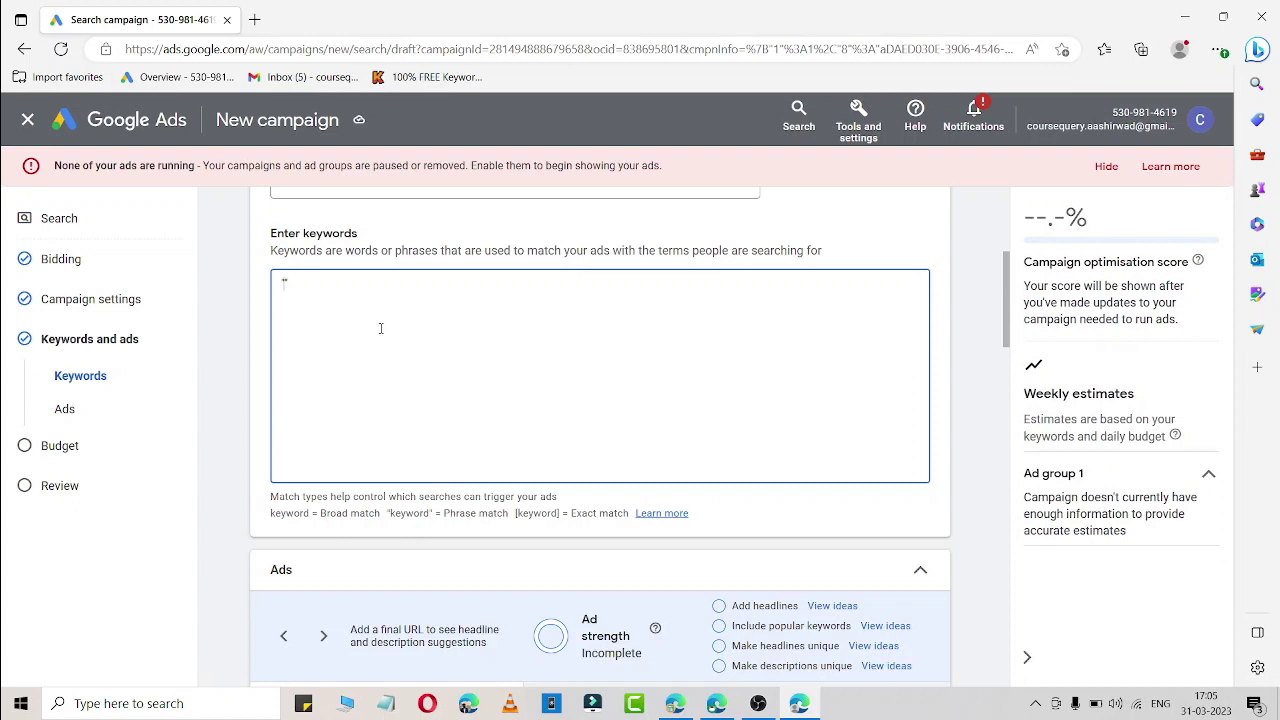
scroll(328, 243, "down", 1)
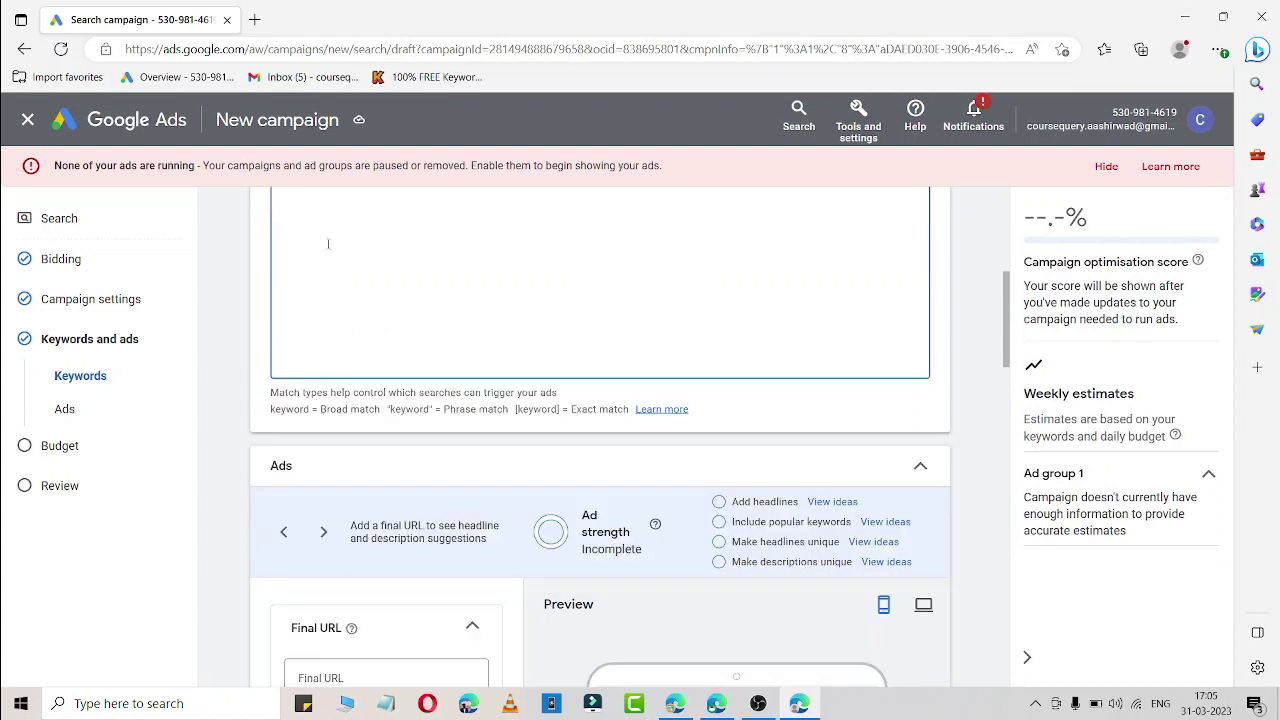
scroll(372, 391, "up", 1)
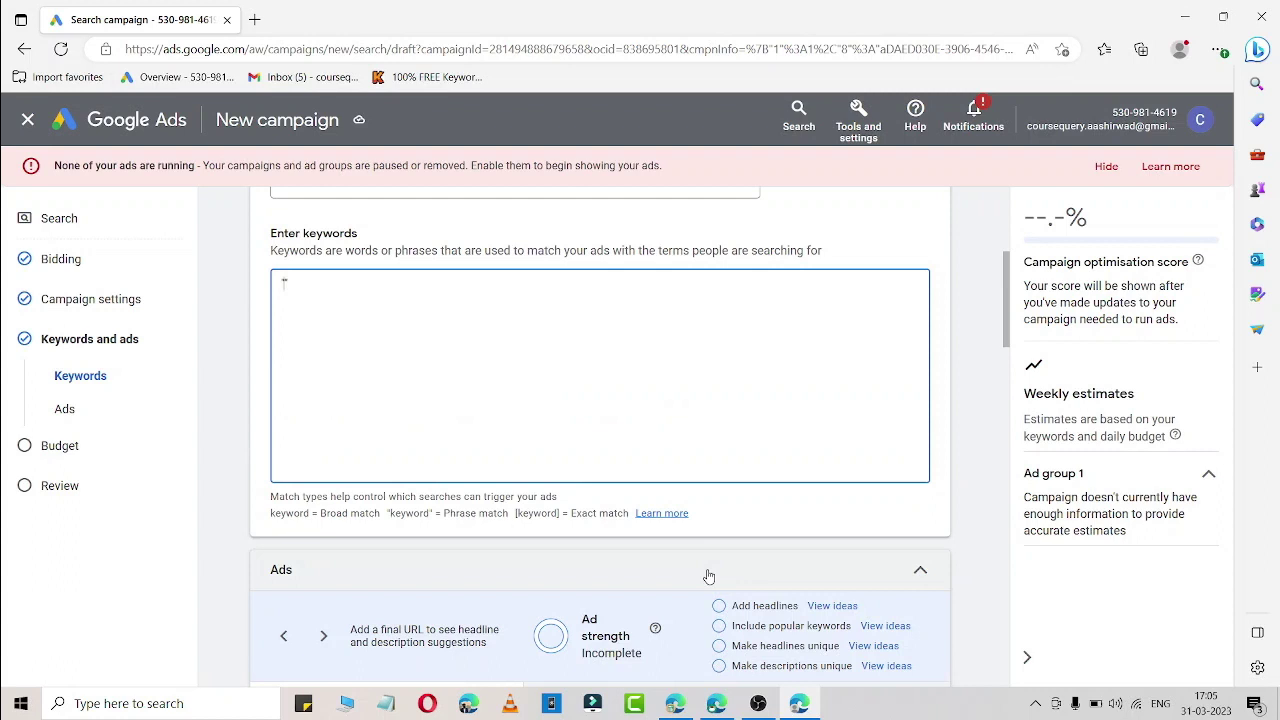
type("\"prostate s")
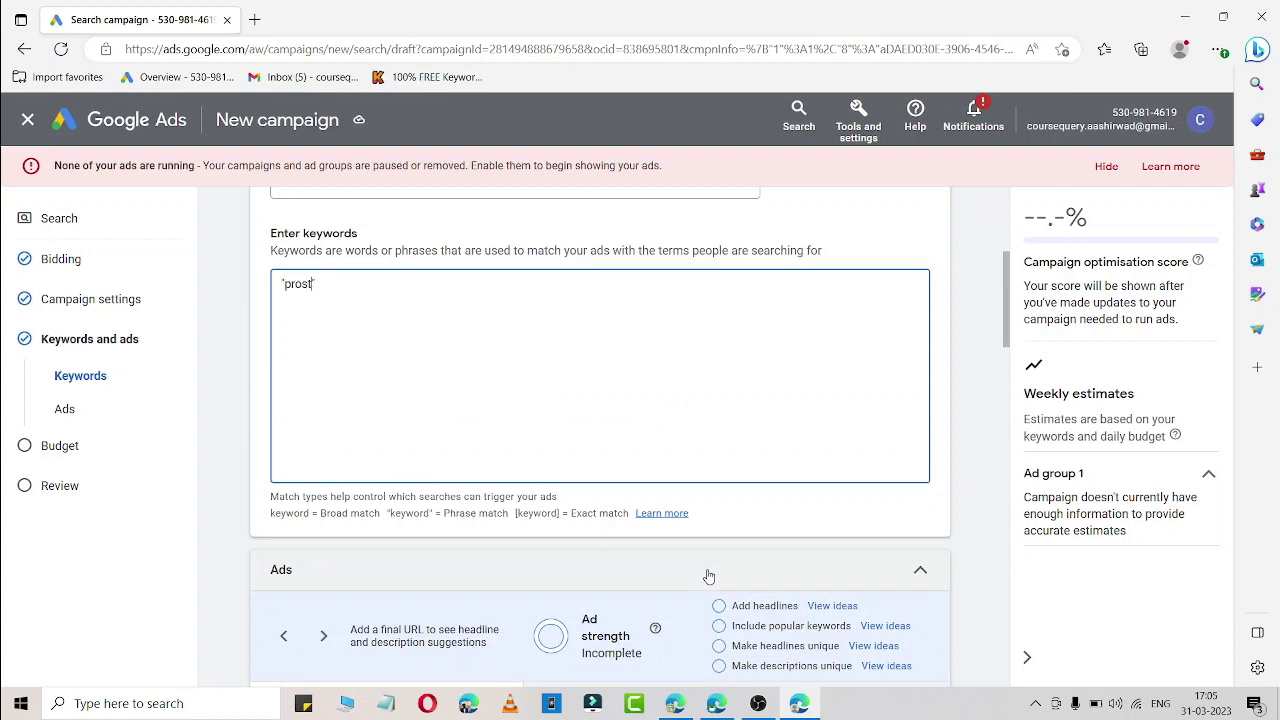
type("upplement")
scroll(708, 576, "down", 3)
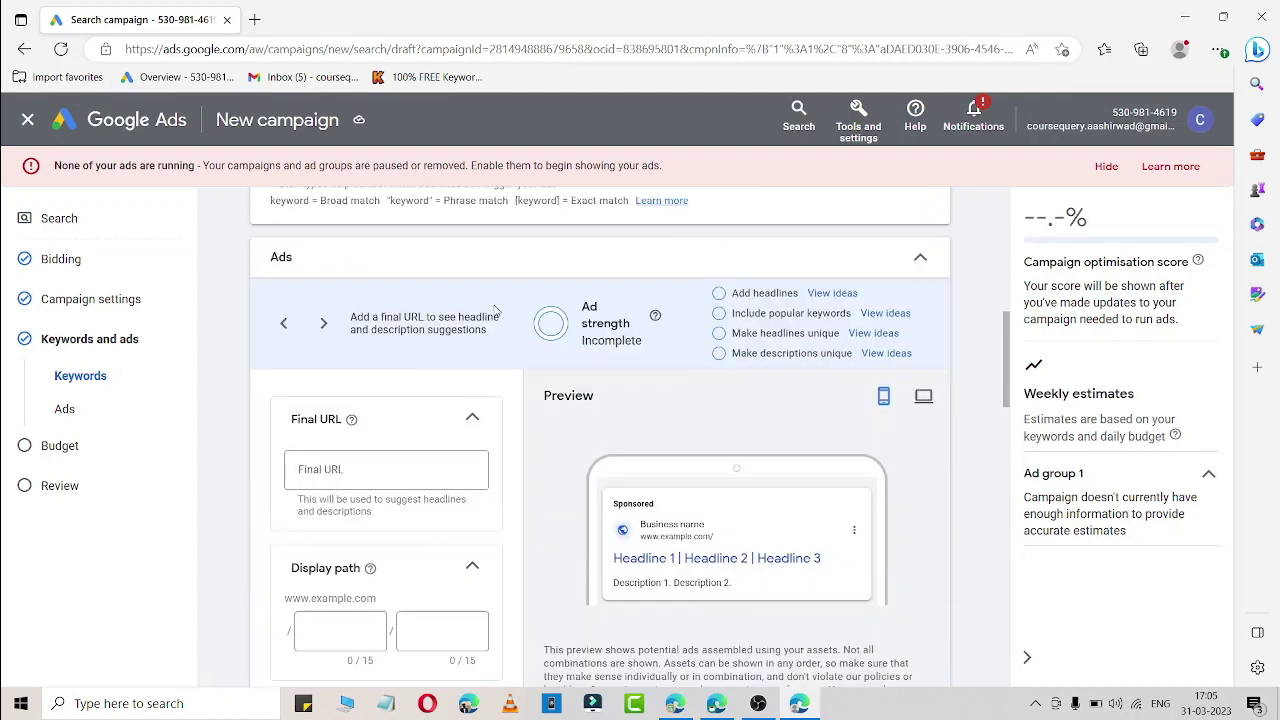
scroll(523, 537, "down", 1)
scroll(398, 477, "down", 3)
scroll(395, 473, "up", 1)
scroll(390, 465, "up", 5)
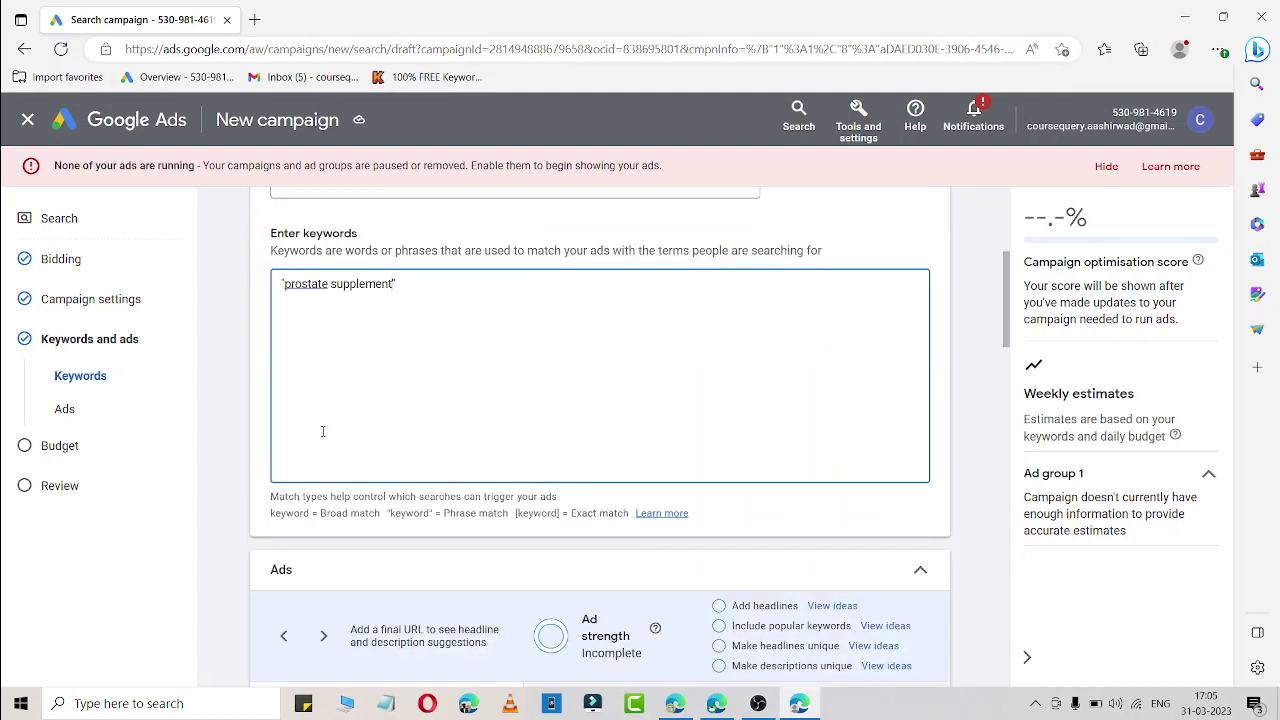
scroll(380, 452, "down", 2)
scroll(373, 442, "down", 1)
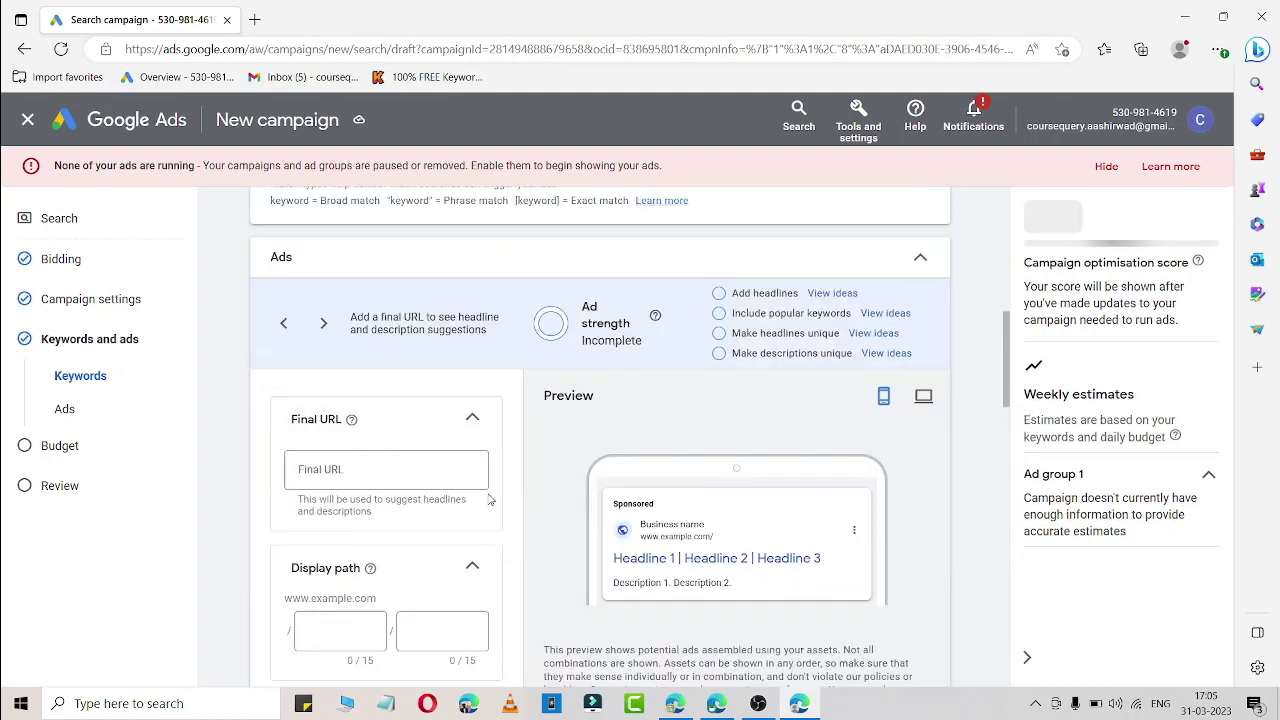
scroll(488, 455, "down", 2)
scroll(515, 510, "down", 1)
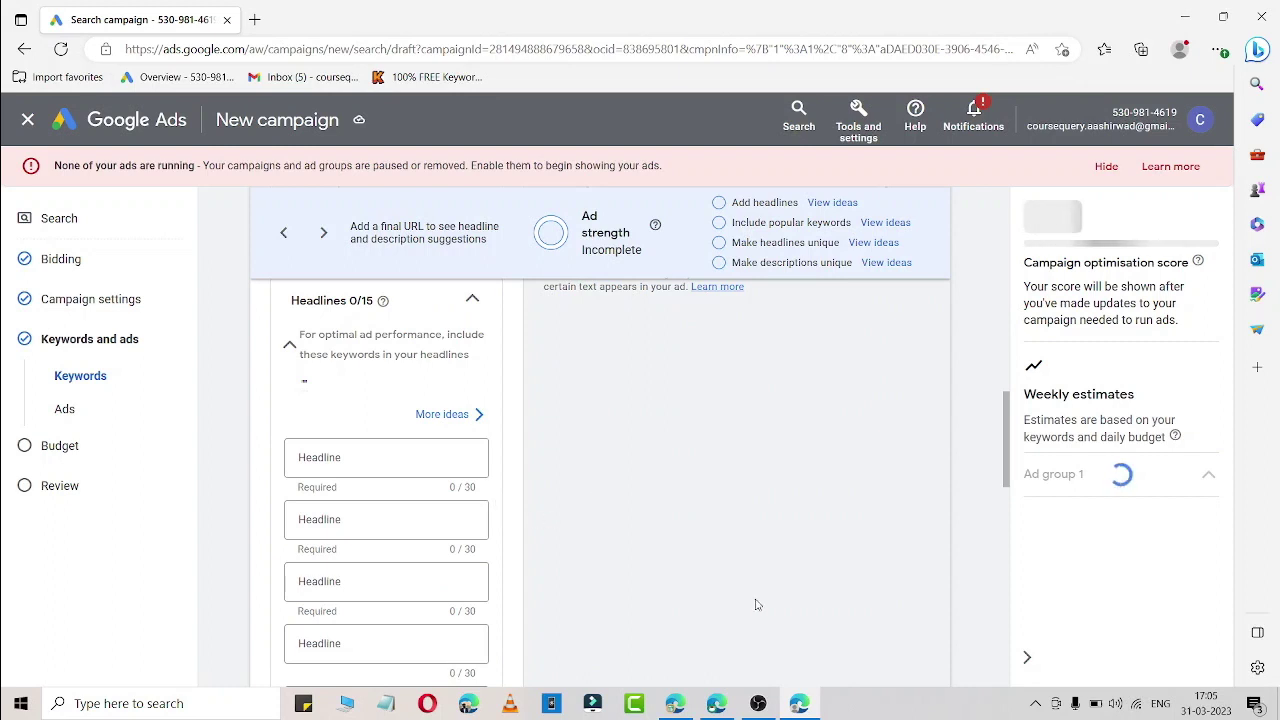
scroll(700, 580, "up", 1)
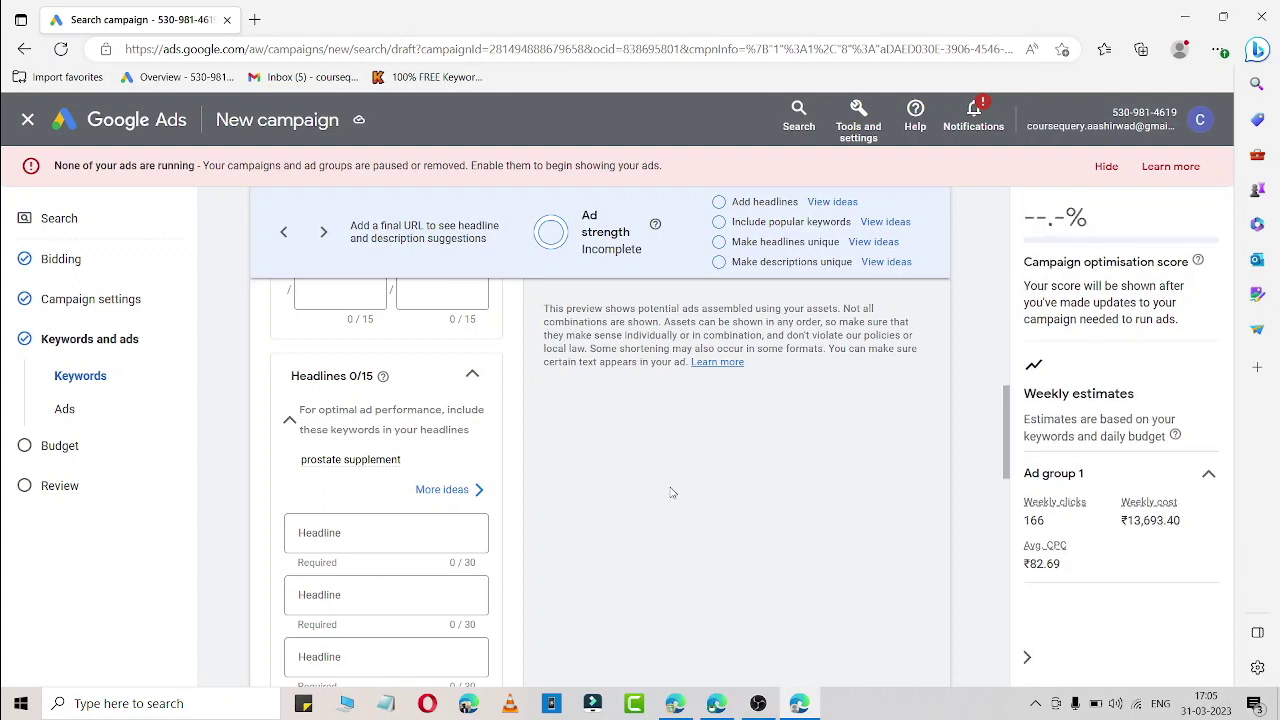
- Bring the YouTube Studio Channel content window with the published videos back to the front
left_click(676, 703)
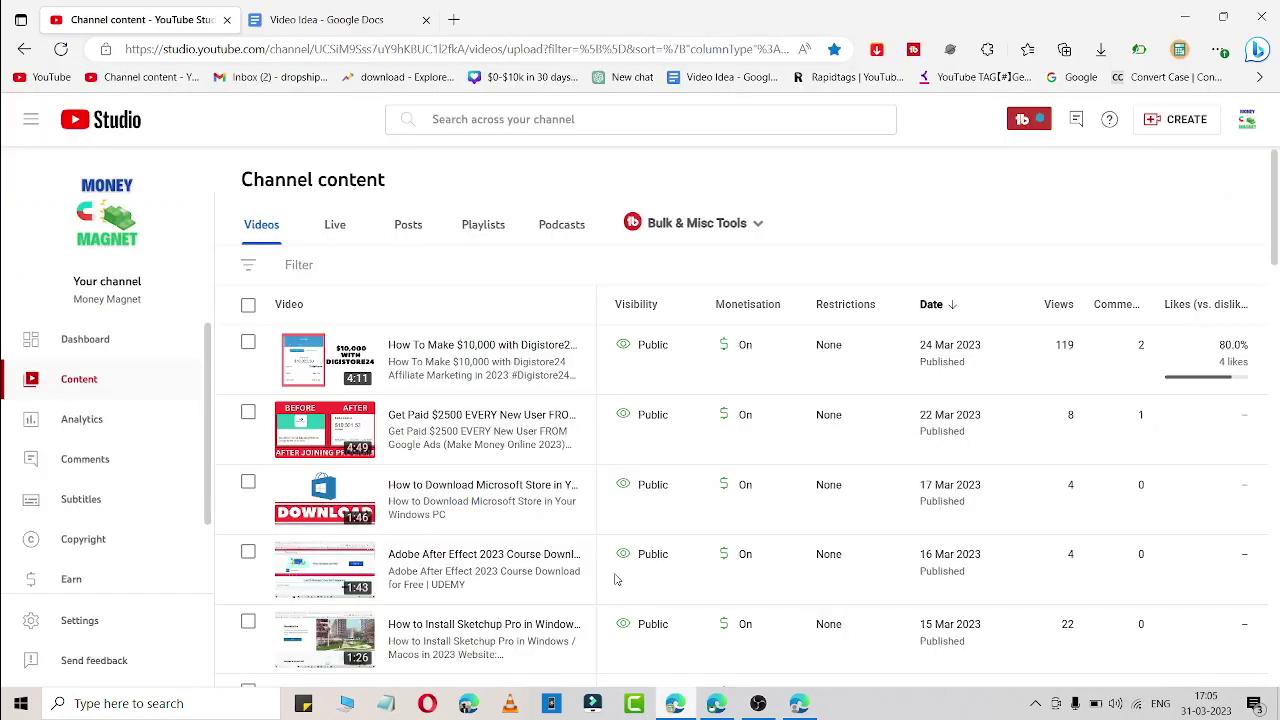